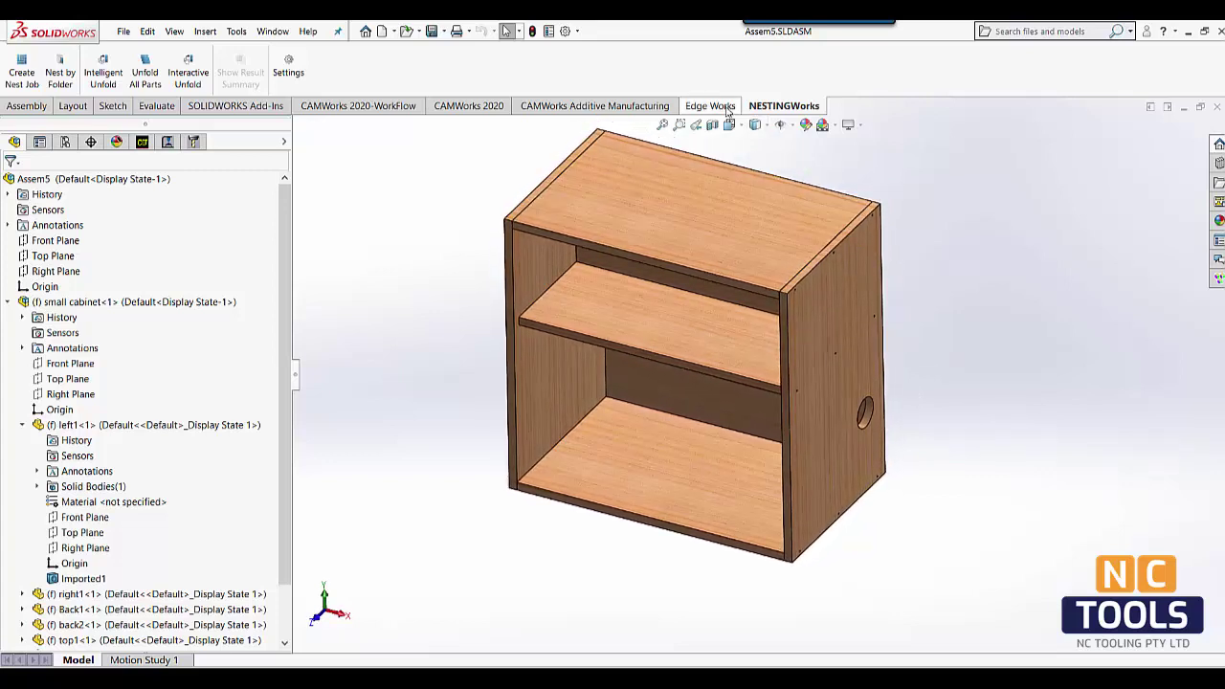
# Start edge banding with 1 mm thickness and pick the front faces of the left, top, right and bottom cabinet panels.
pyautogui.click(698, 110)
pyautogui.click(20, 75)
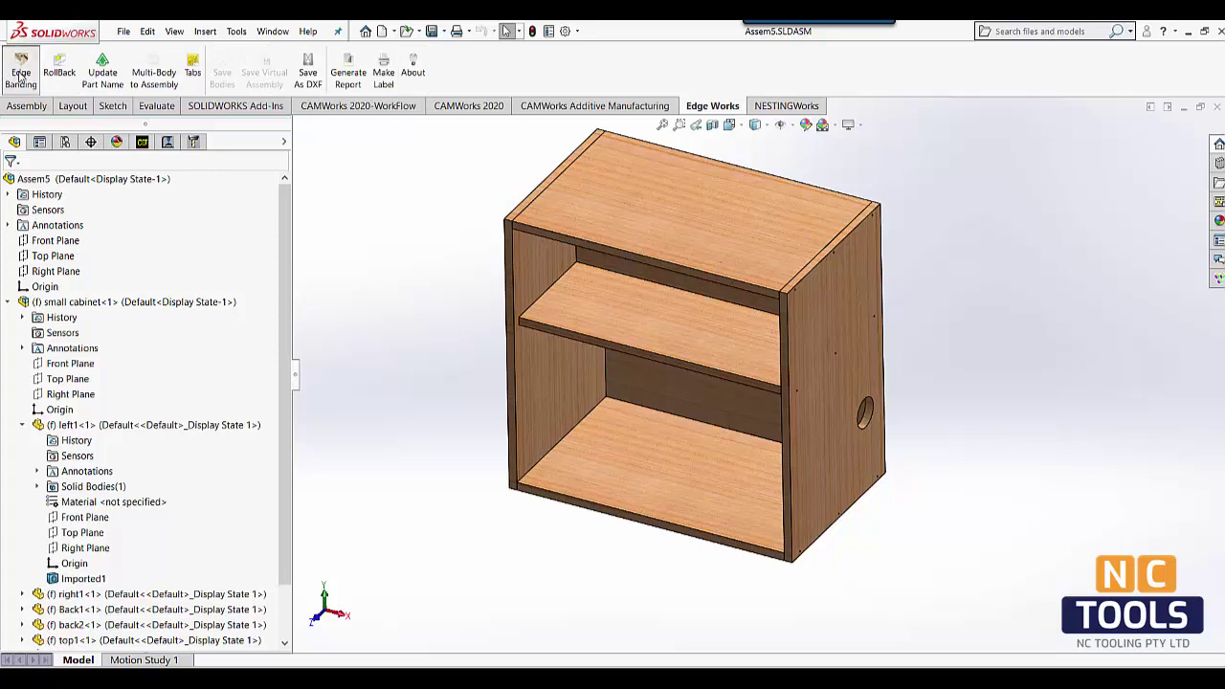
pyautogui.moveTo(24, 380); pyautogui.dragTo(3, 380)
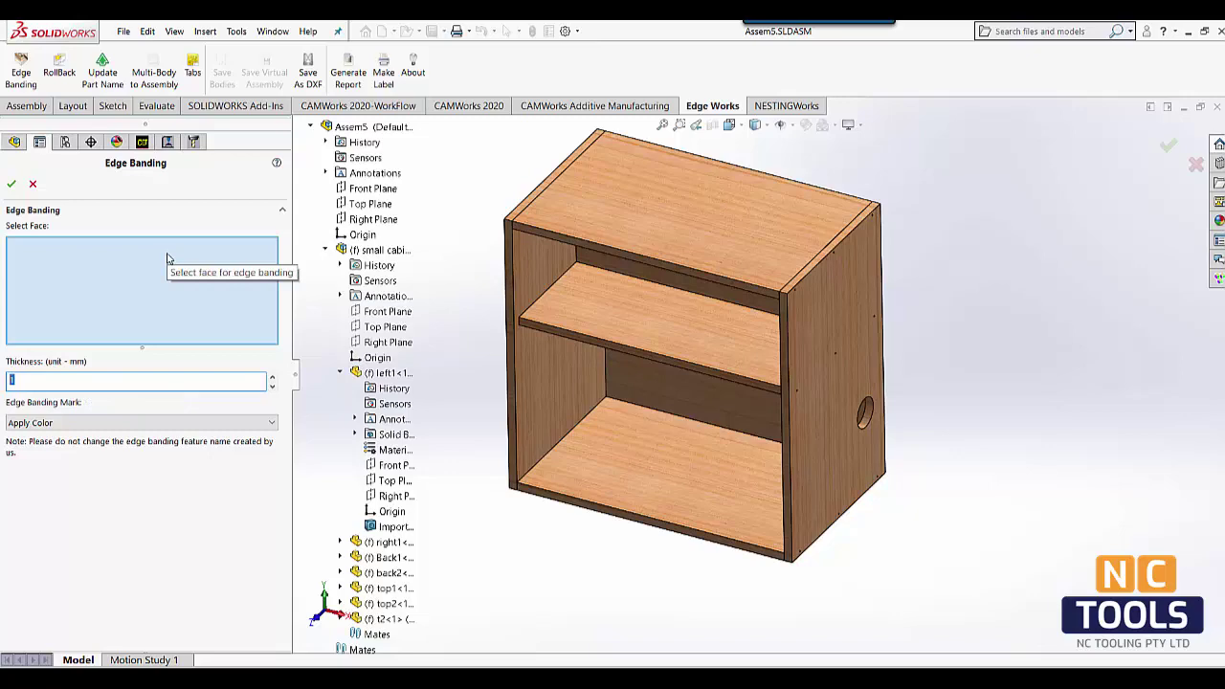
pyautogui.scroll(-3, 512, 270)
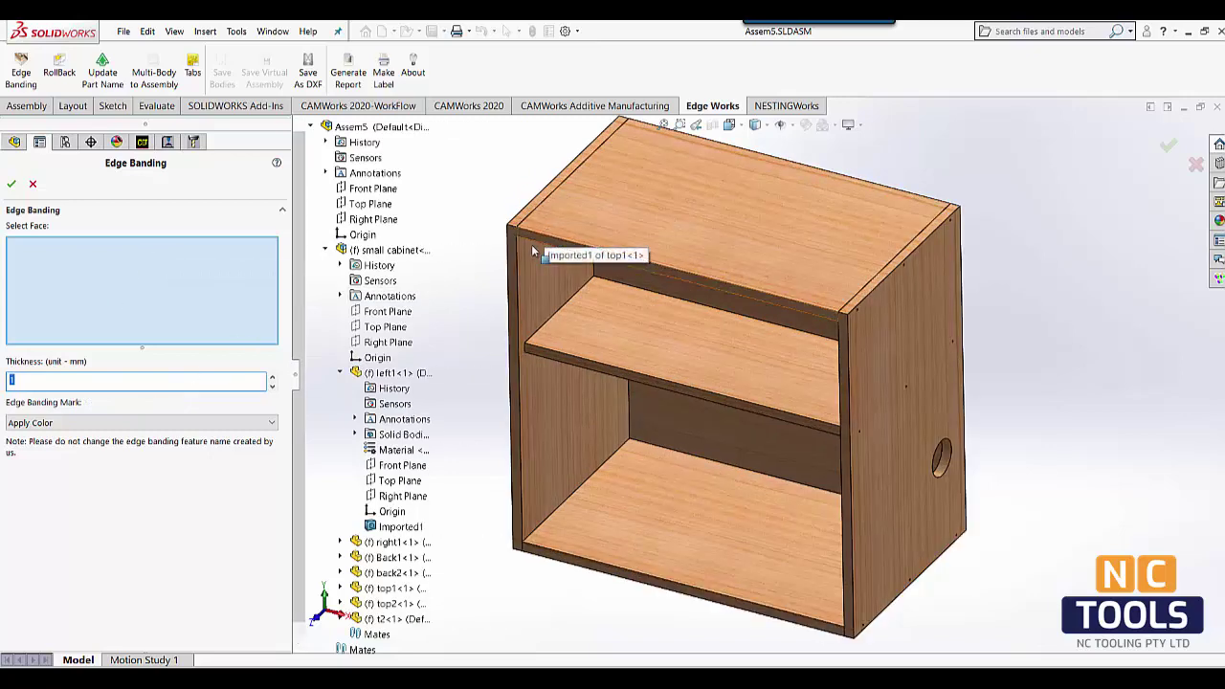
pyautogui.click(518, 274)
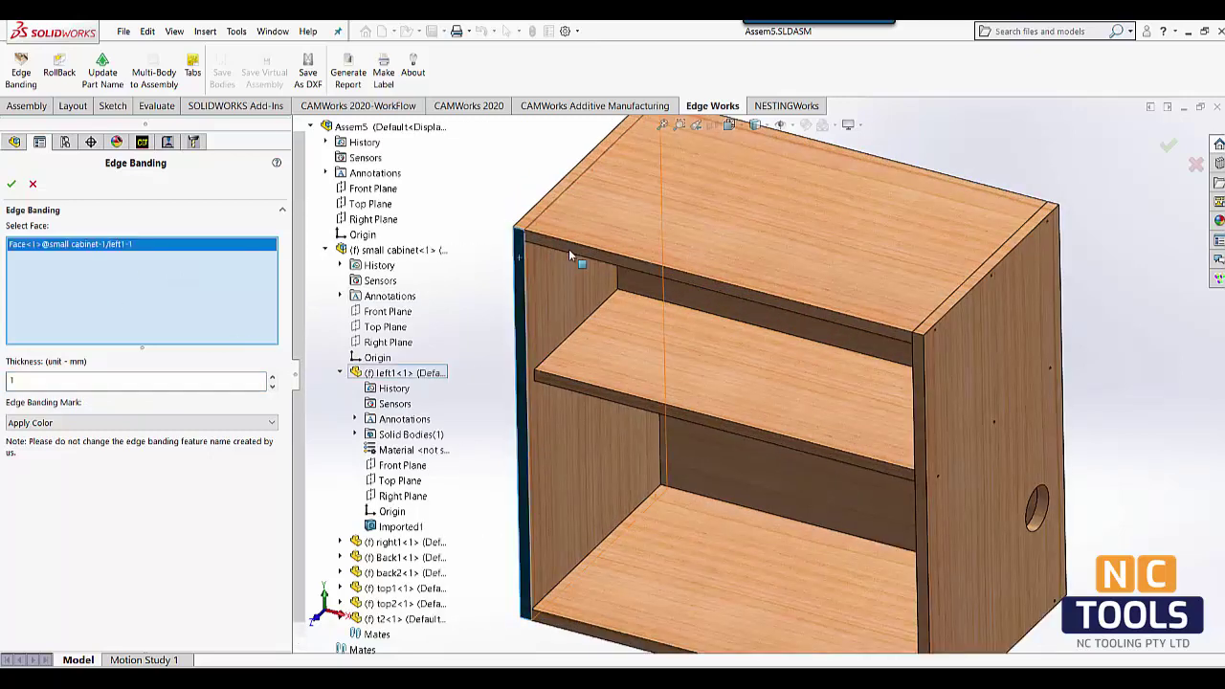
pyautogui.click(571, 246)
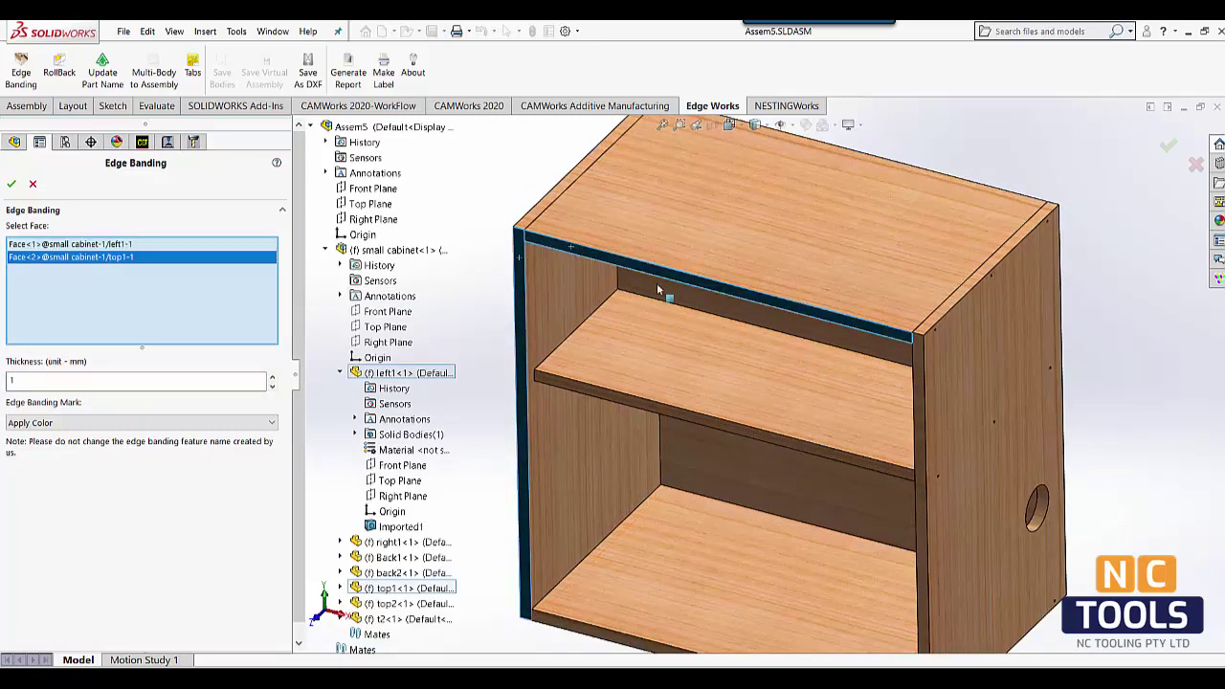
pyautogui.click(921, 396)
pyautogui.scroll(3, 854, 466)
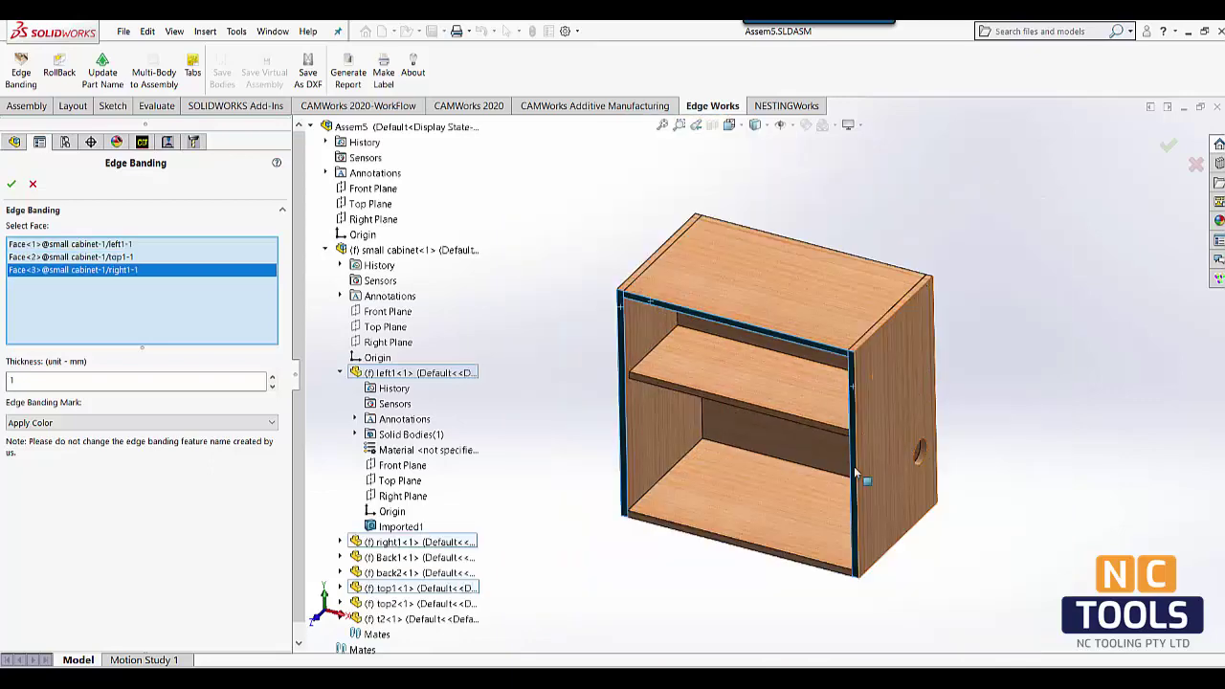
pyautogui.scroll(-2, 721, 524)
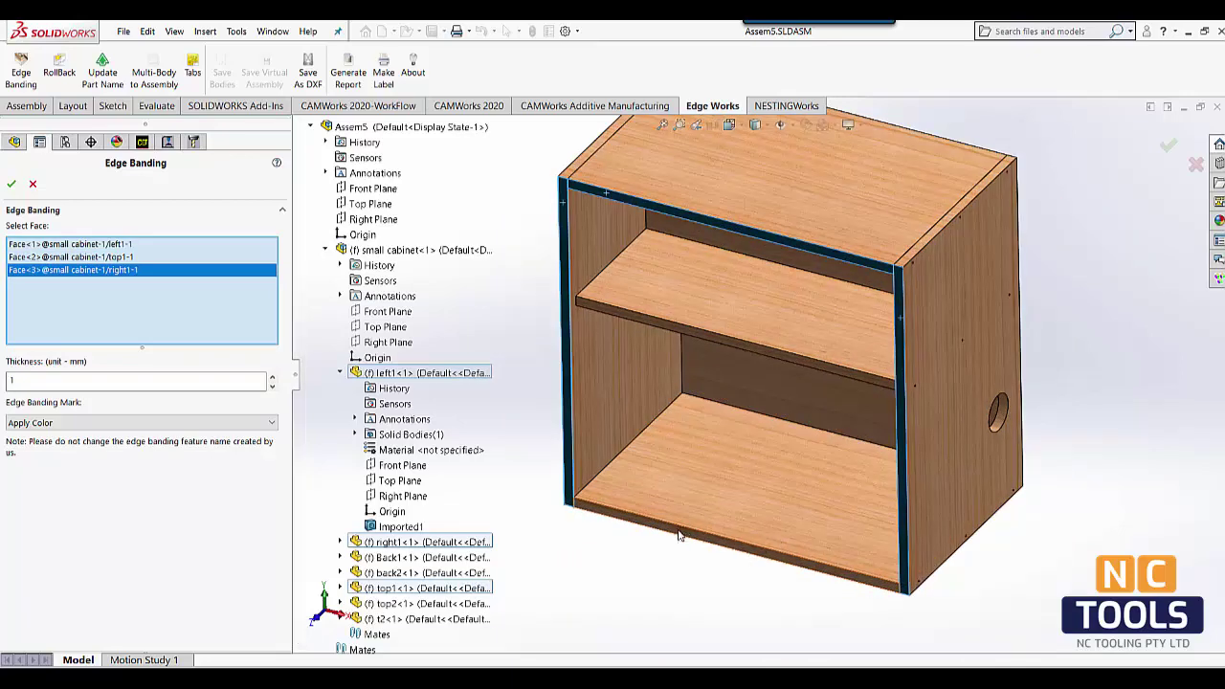
pyautogui.click(678, 536)
pyautogui.scroll(1, 713, 493)
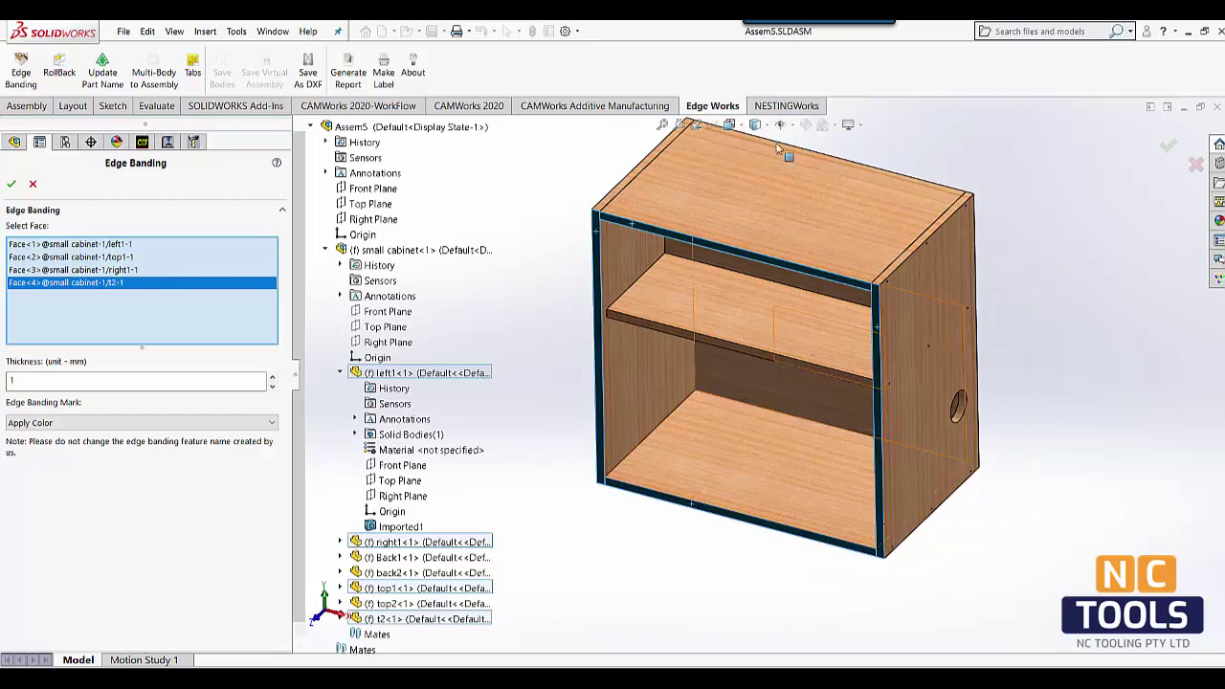
# Add the upper end faces of both side panels and apply the edge banding using the Apply Color mark.
pyautogui.click(620, 196)
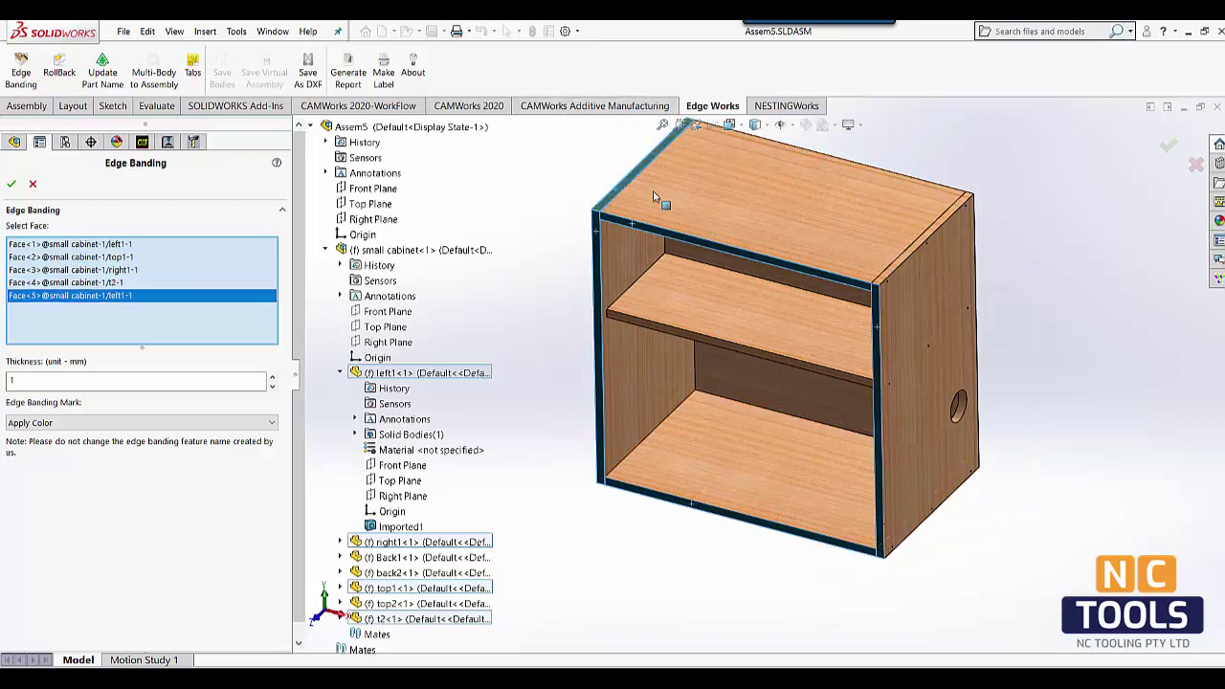
pyautogui.click(913, 253)
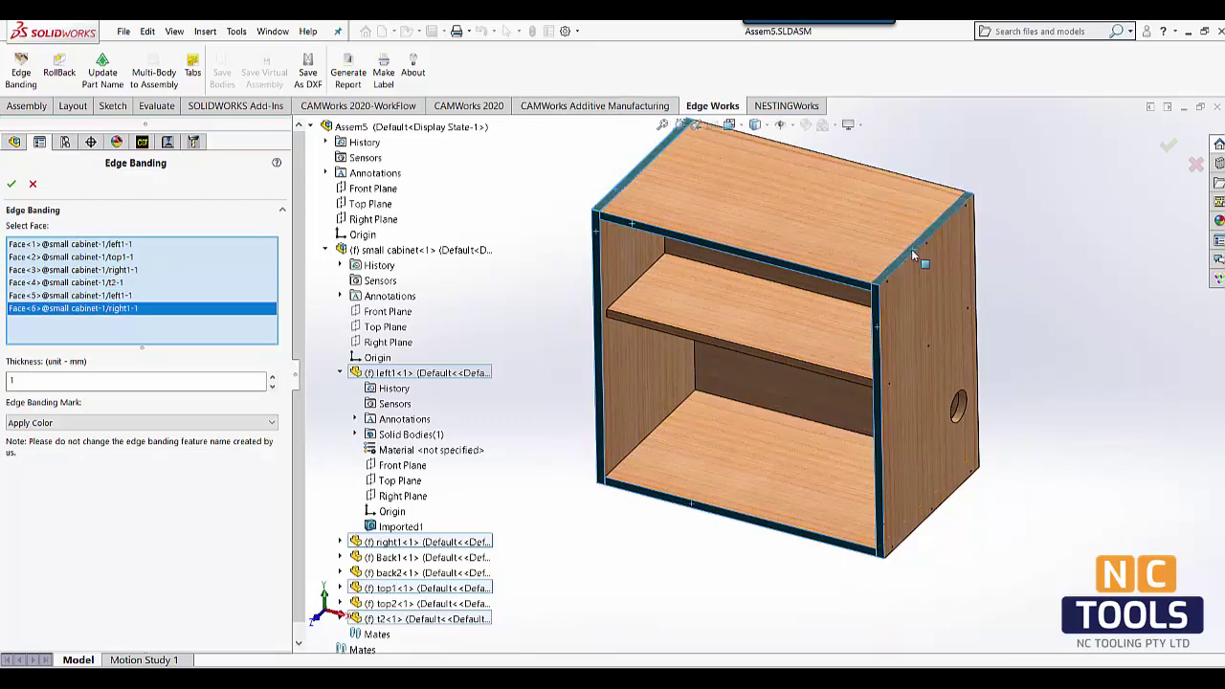
pyautogui.click(12, 186)
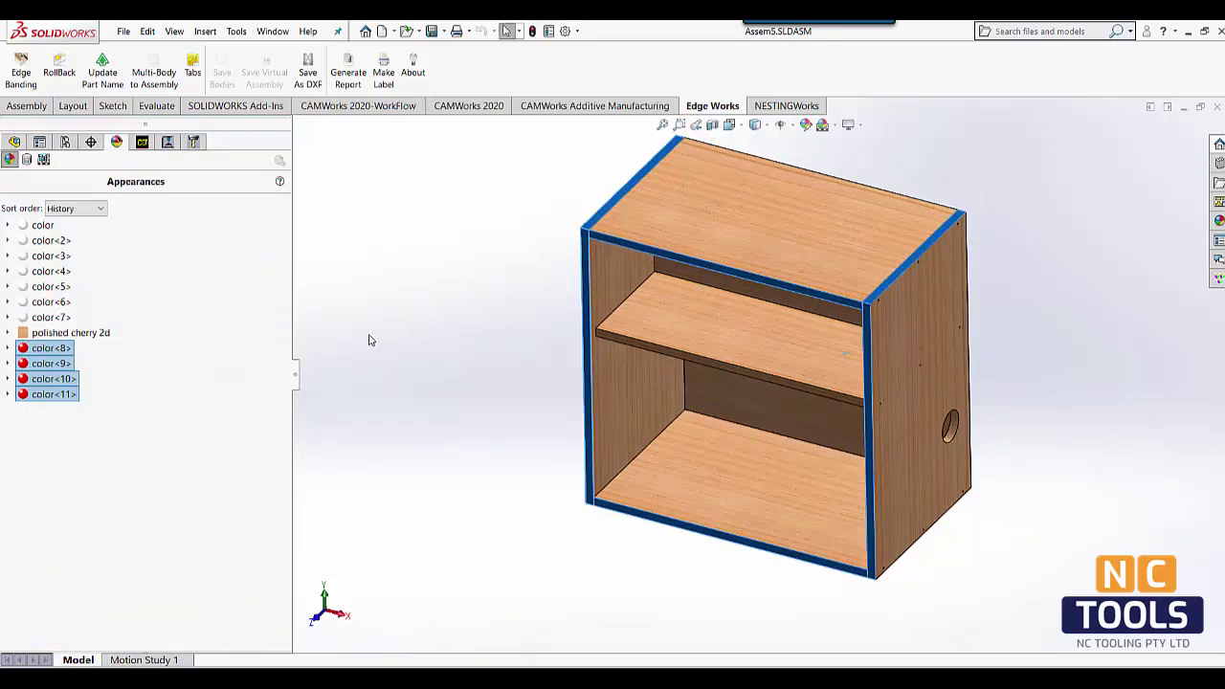
pyautogui.click(369, 340)
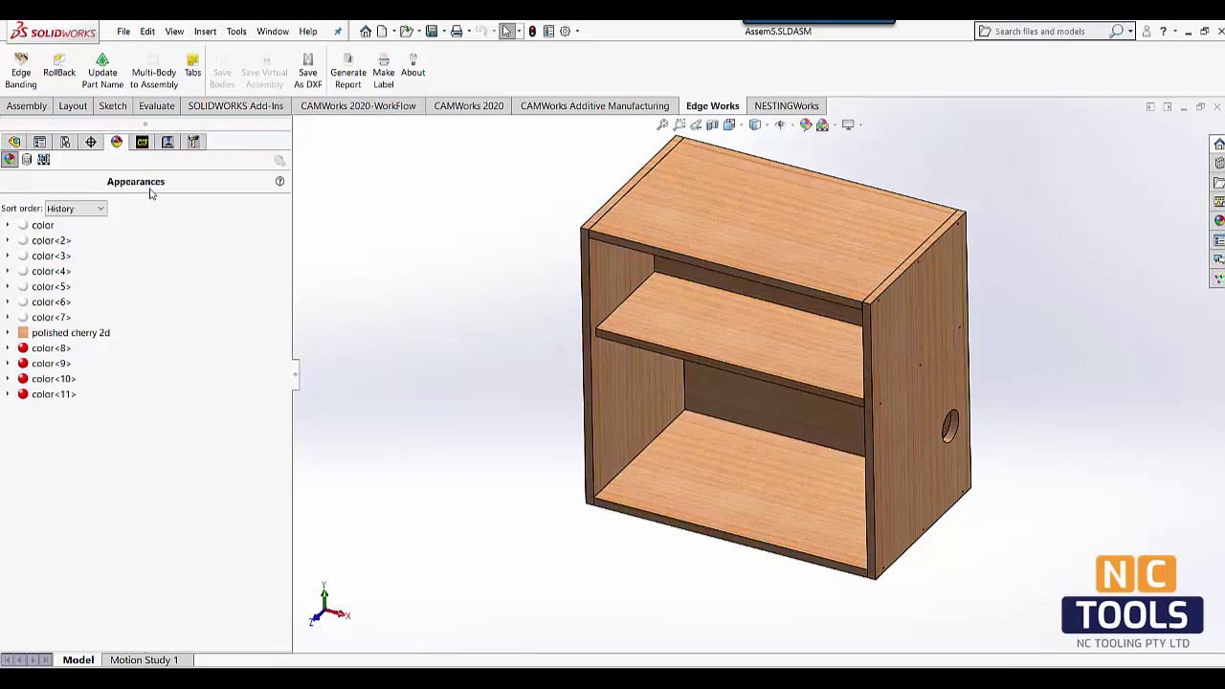
# Create a nesting job for the cabinet assembly and check the part quantities in its part list.
pyautogui.click(769, 106)
pyautogui.scroll(1, 393, 308)
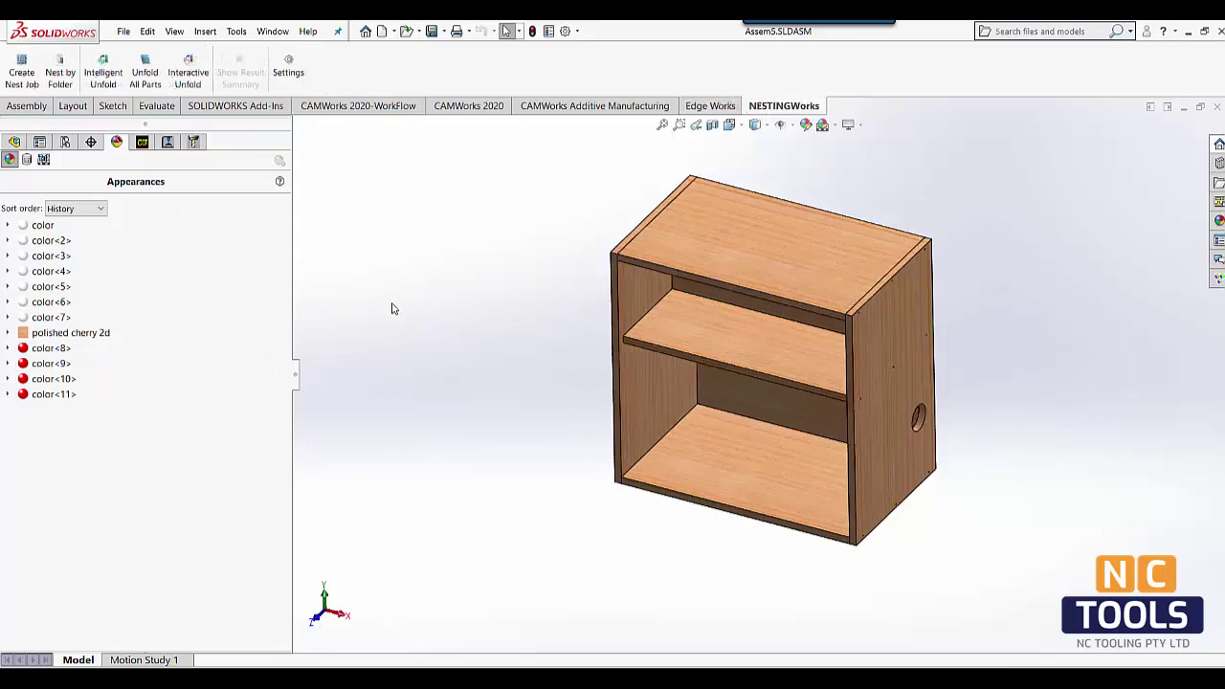
pyautogui.click(29, 80)
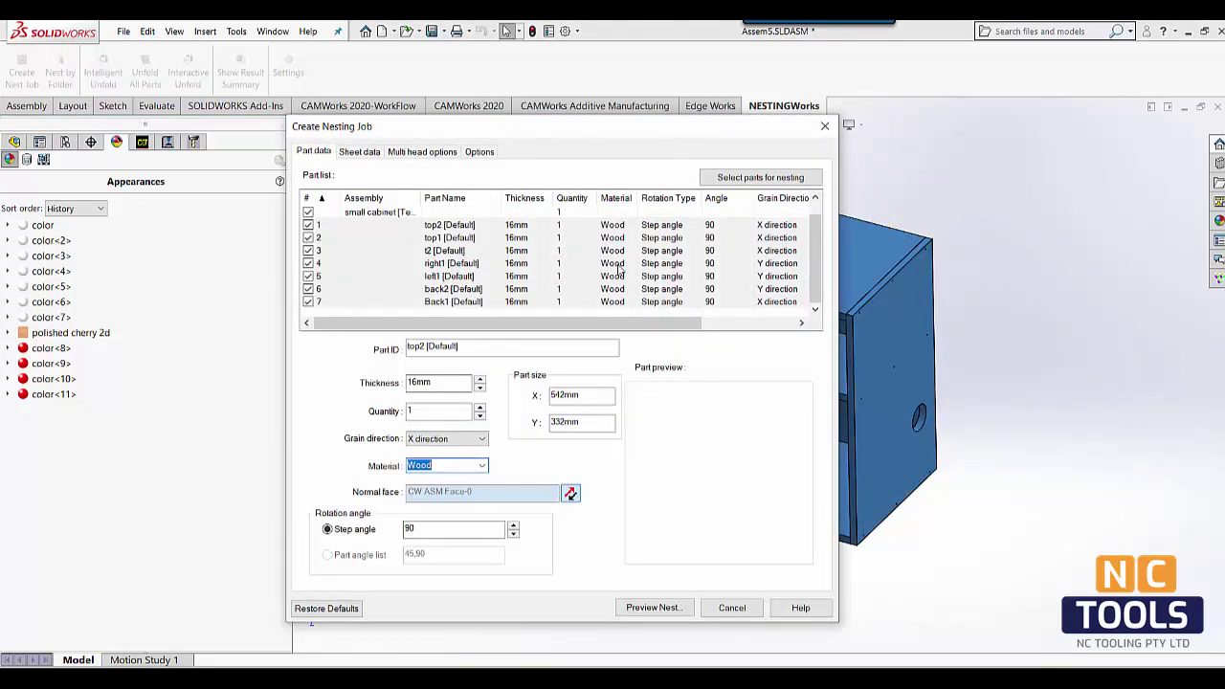
pyautogui.click(575, 229)
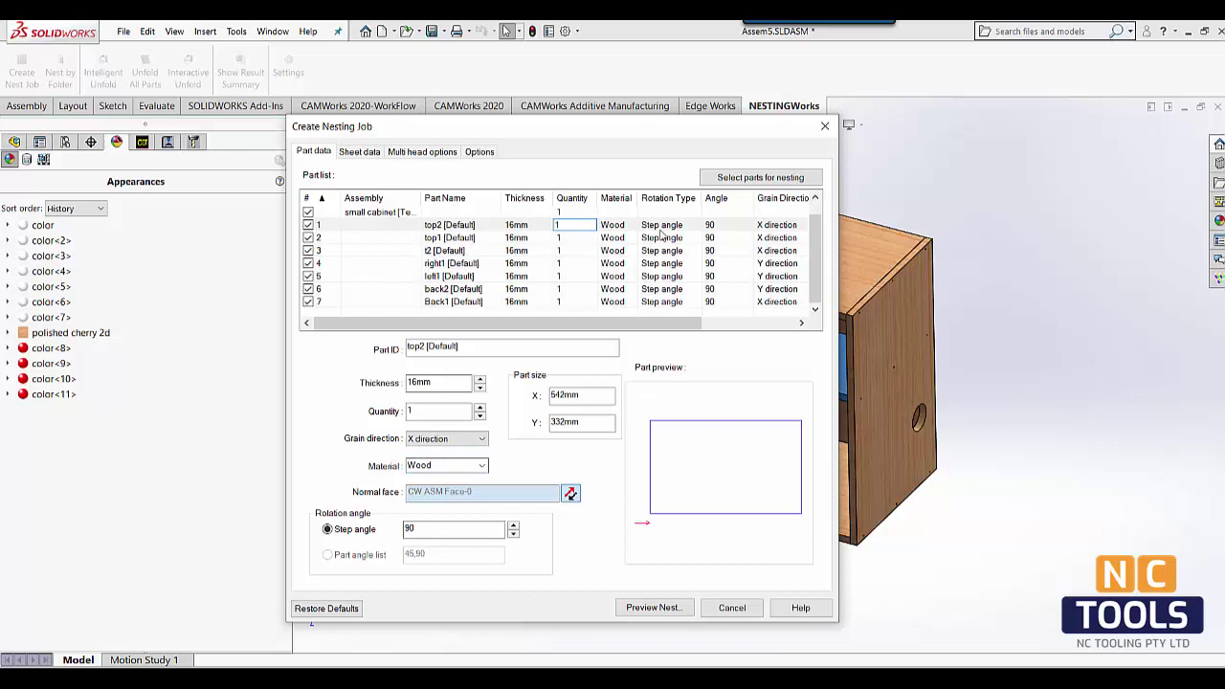
pyautogui.click(574, 239)
pyautogui.click(568, 224)
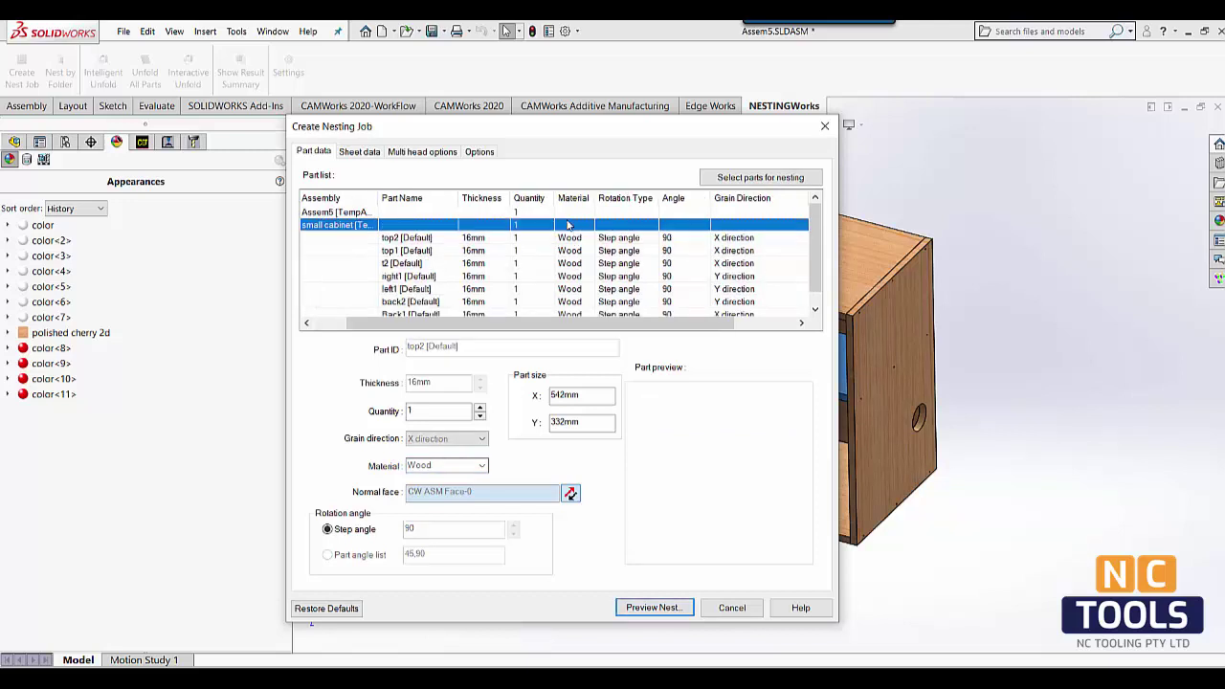
# Set the grain direction of the 1500 x 1200 mm wood sheet to X direction and preview the nest.
pyautogui.click(356, 153)
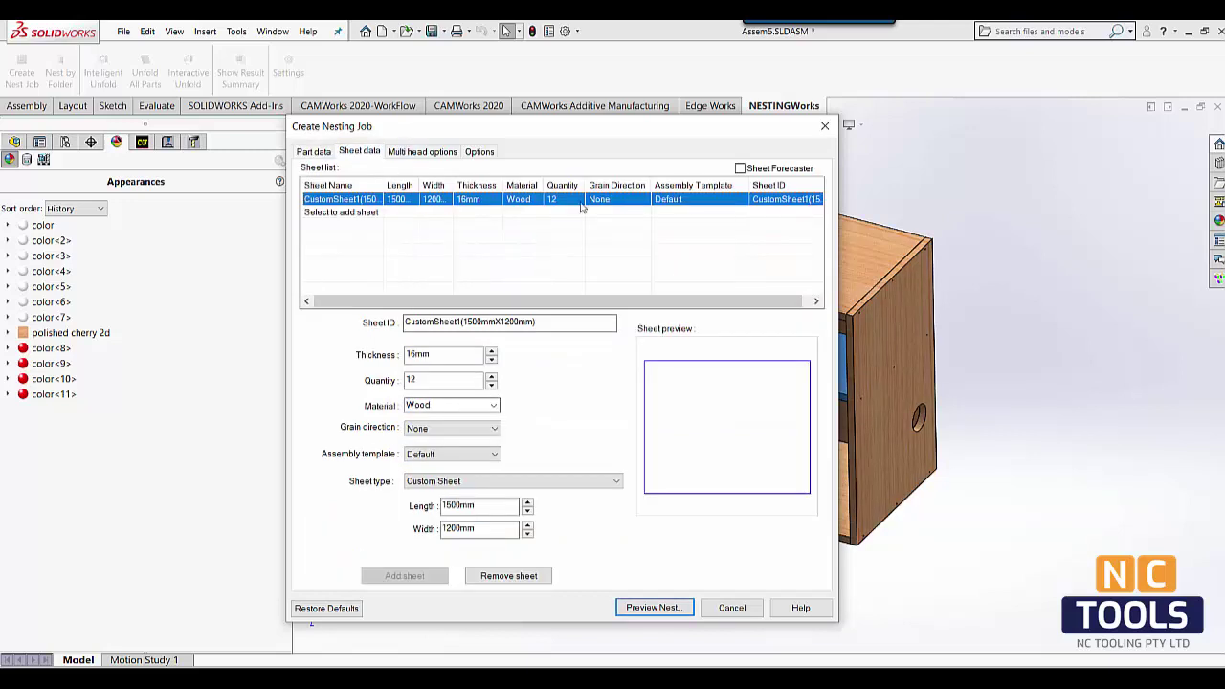
pyautogui.click(638, 202)
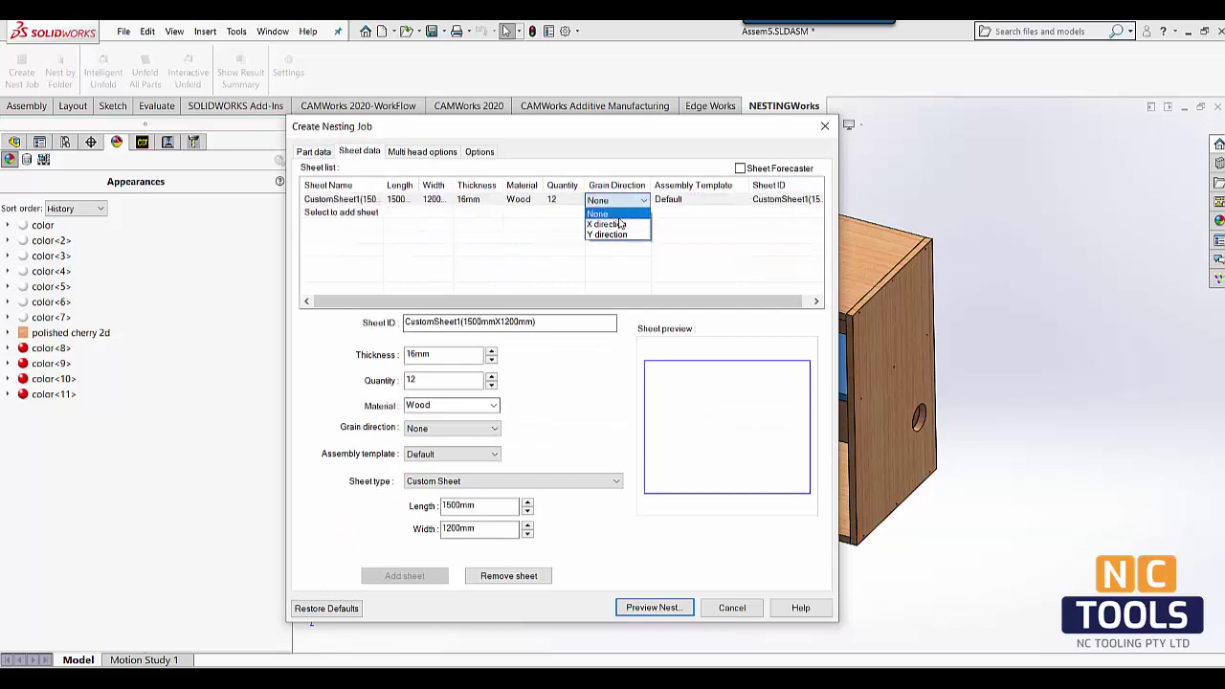
pyautogui.click(609, 219)
pyautogui.click(654, 607)
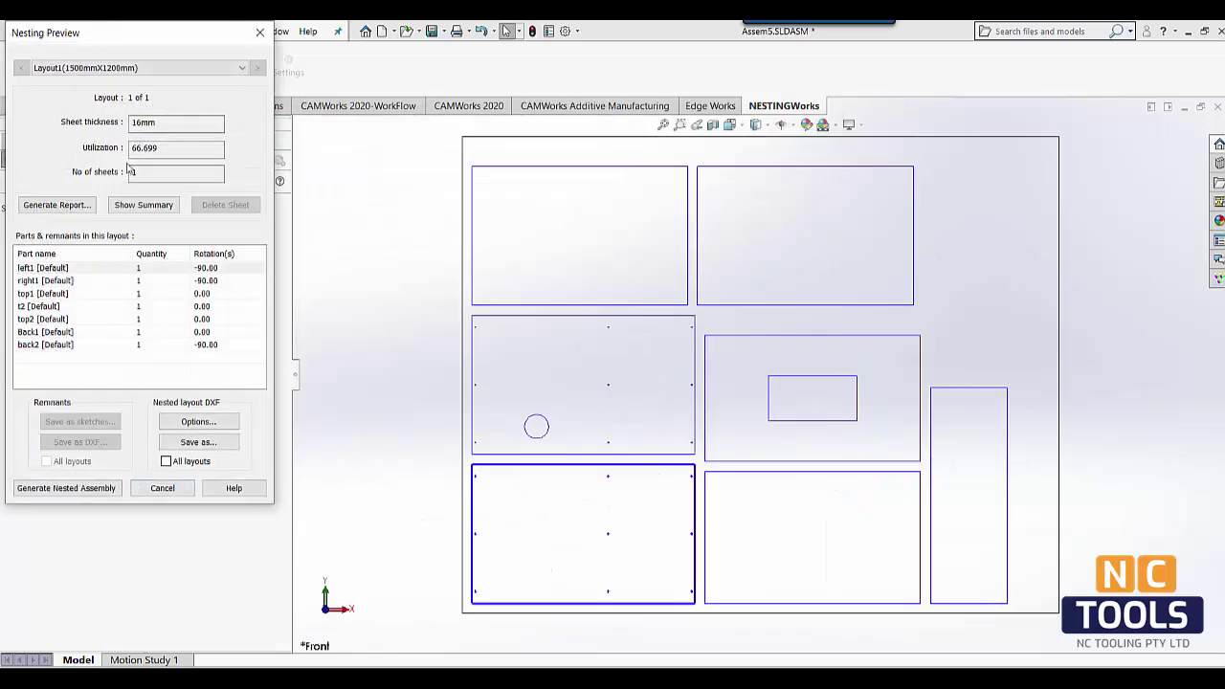
# Generate the nested assembly from the previewed layout and accept the nest results summary.
pyautogui.click(66, 488)
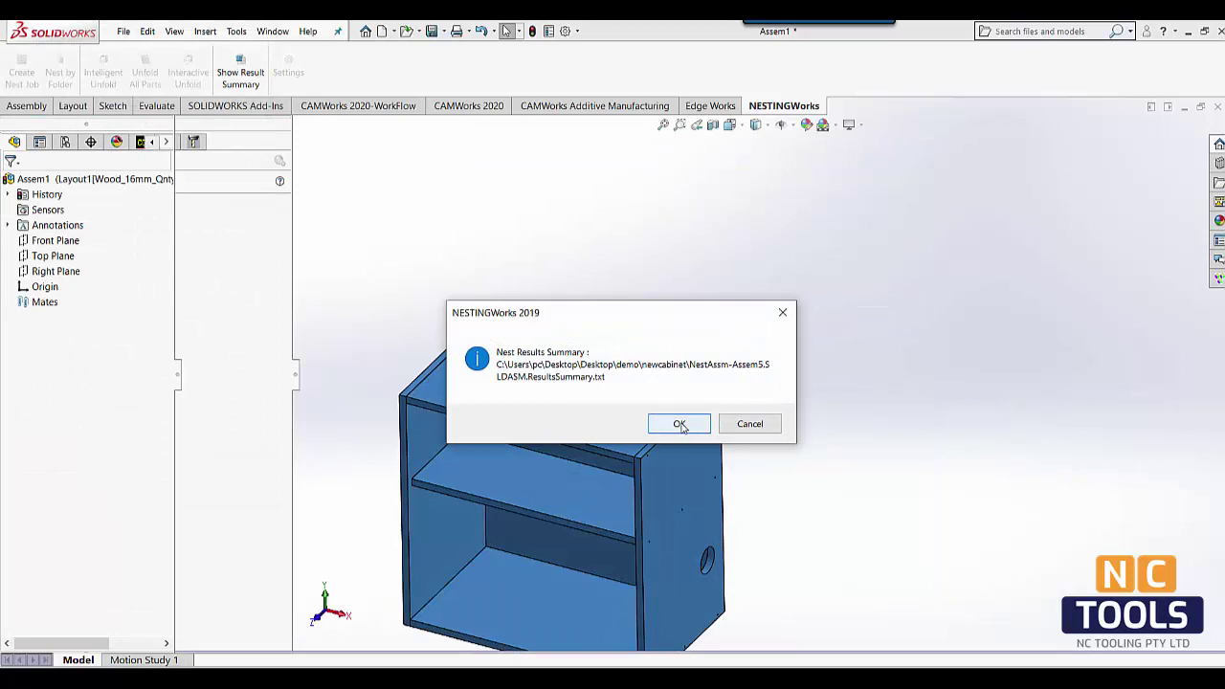
pyautogui.click(679, 425)
pyautogui.scroll(-1, 700, 389)
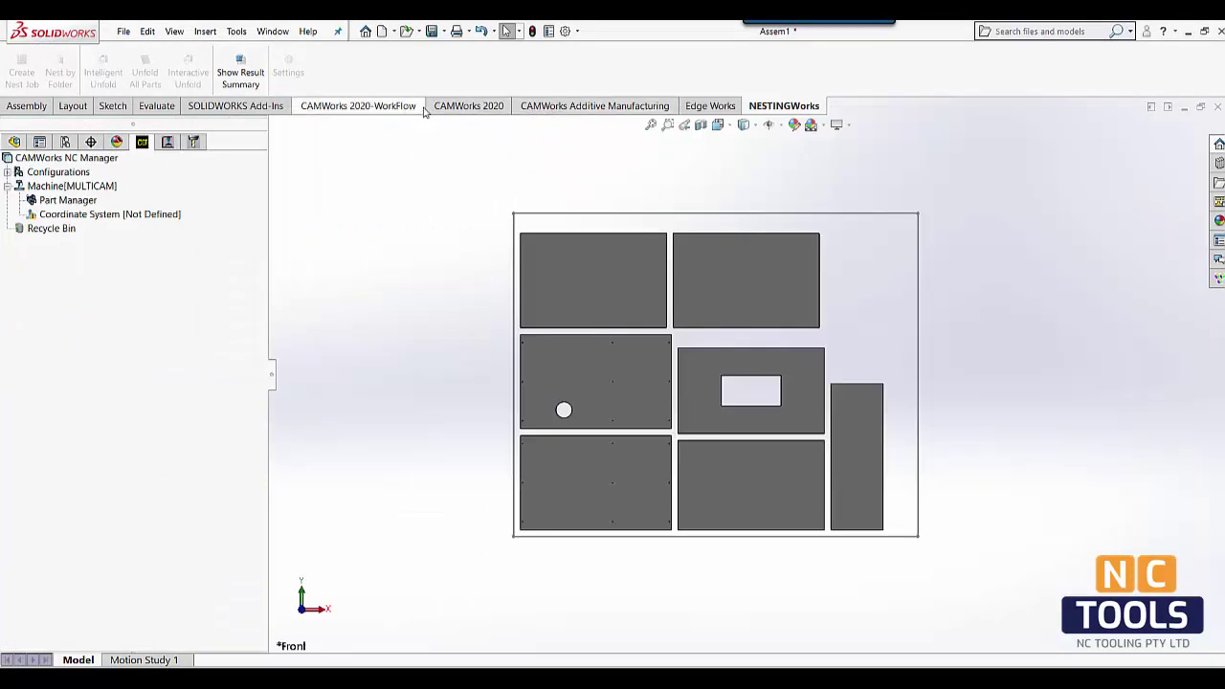
# Define the machine as the MULTICAM mill, check its tool crib, and keep the MULTICAM-NEW post processor.
pyautogui.click(381, 110)
pyautogui.click(23, 76)
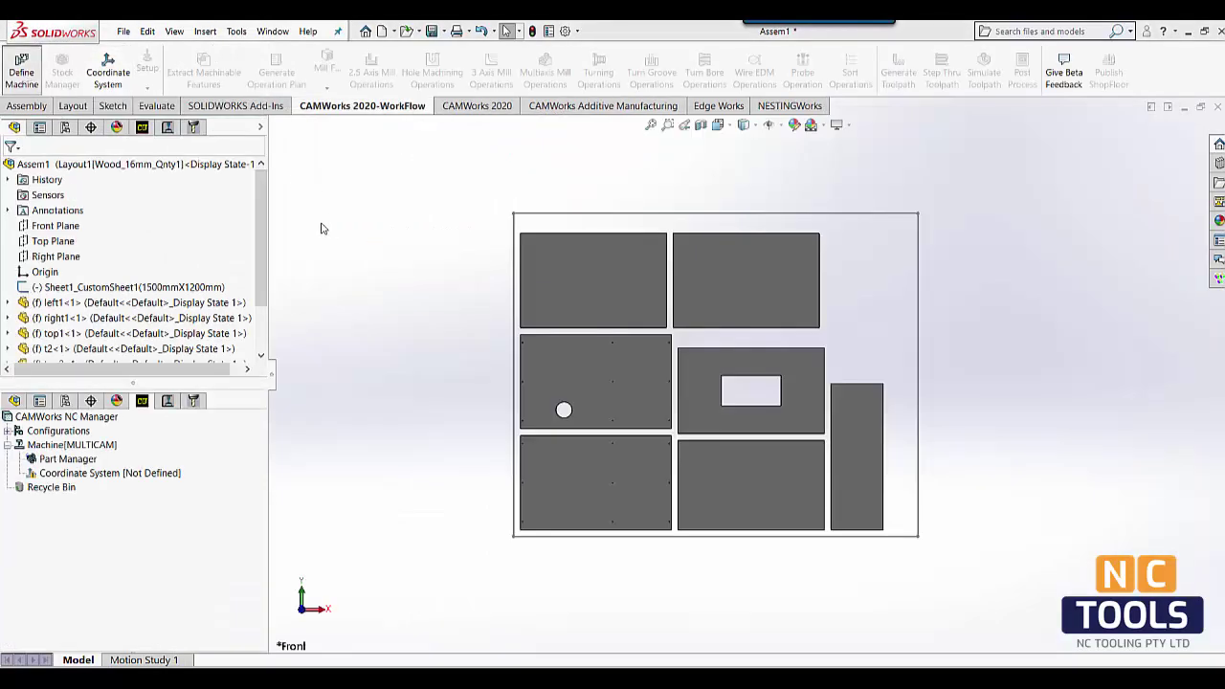
pyautogui.click(316, 157)
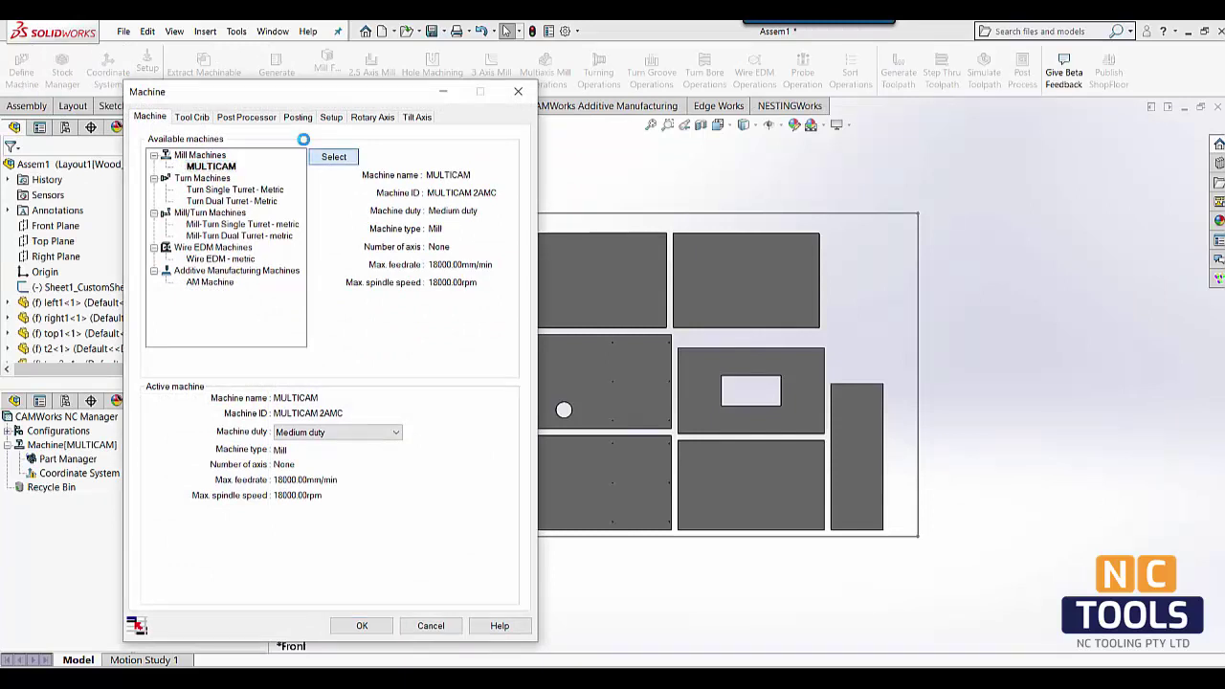
pyautogui.click(192, 118)
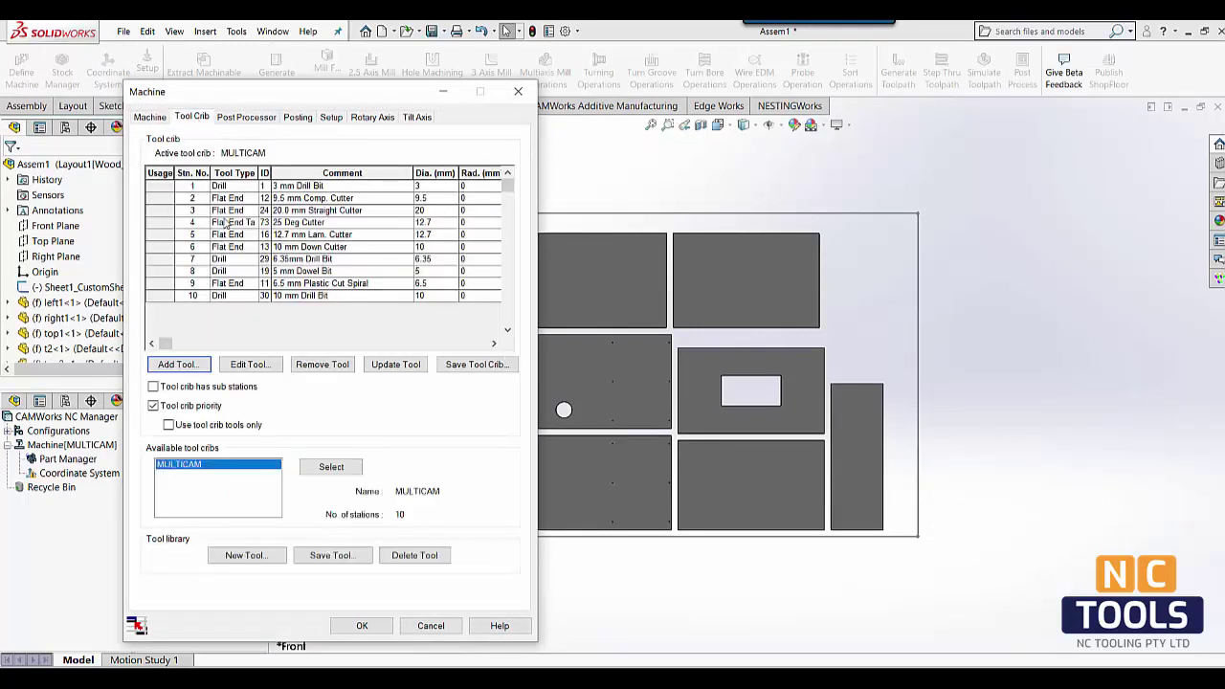
pyautogui.click(244, 118)
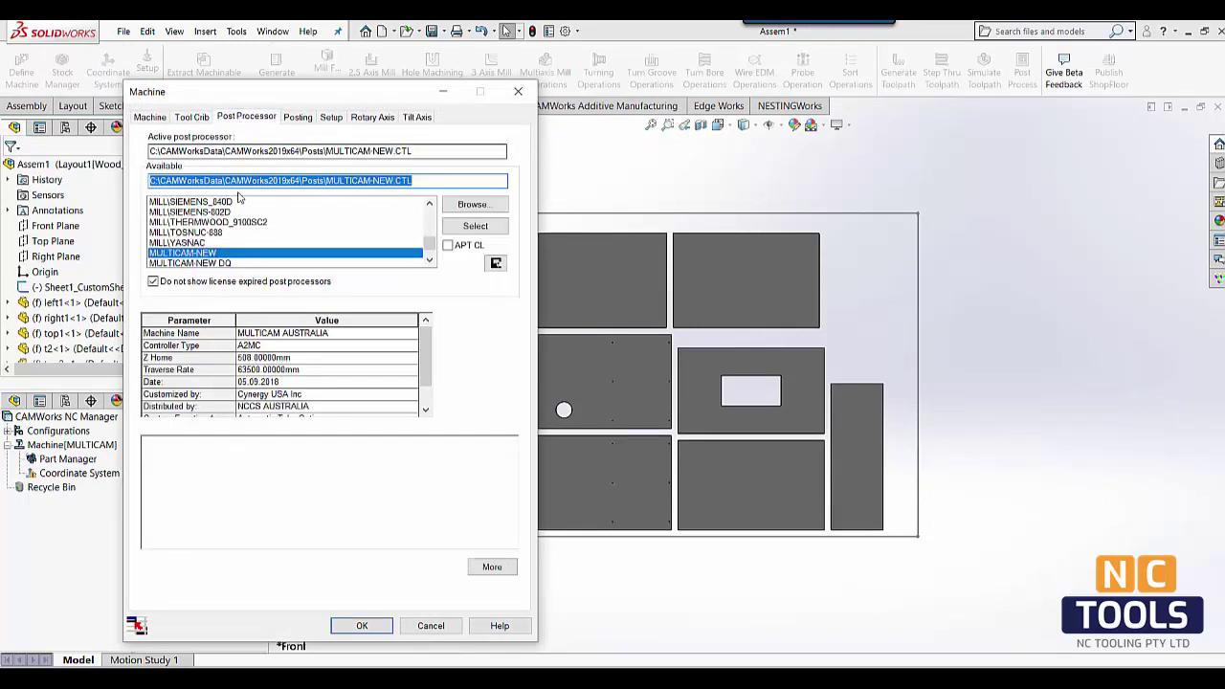
pyautogui.click(359, 624)
# Add all the nested cabinet panels to the Part Manager for machining.
pyautogui.doubleClick(76, 203)
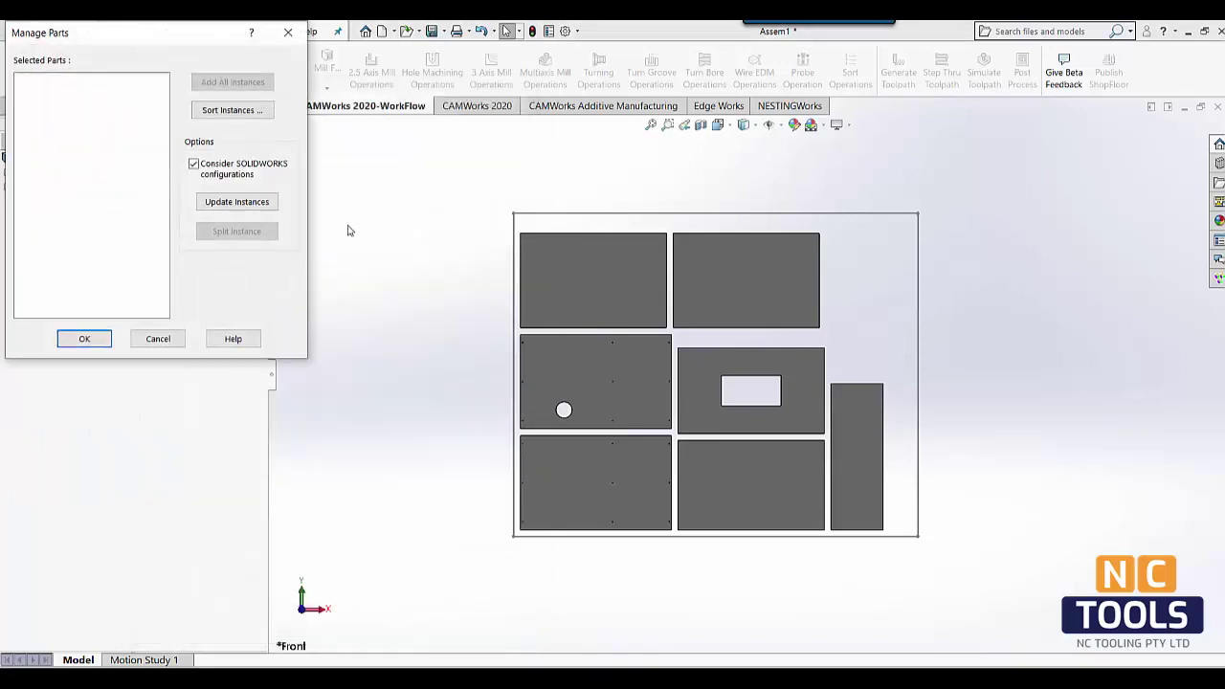
pyautogui.moveTo(483, 230); pyautogui.dragTo(911, 561)
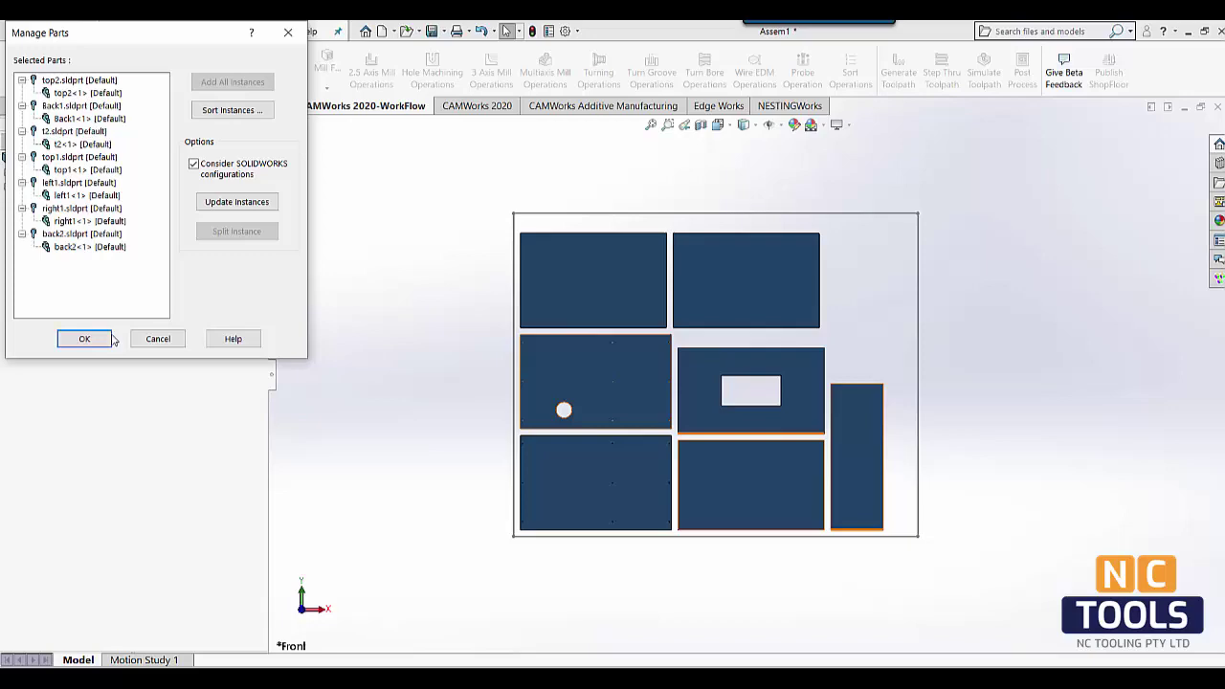
pyautogui.click(84, 339)
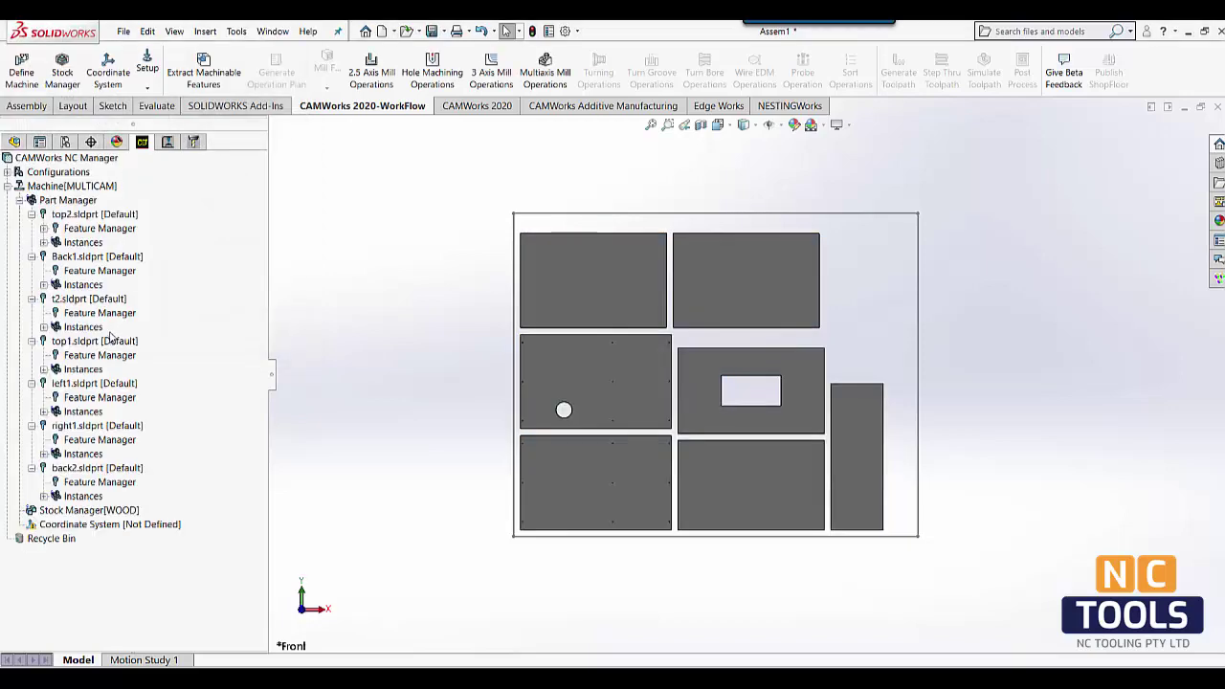
# Extract the machinable features of the nested panels and check the rectangular and circular pocket features.
pyautogui.click(203, 67)
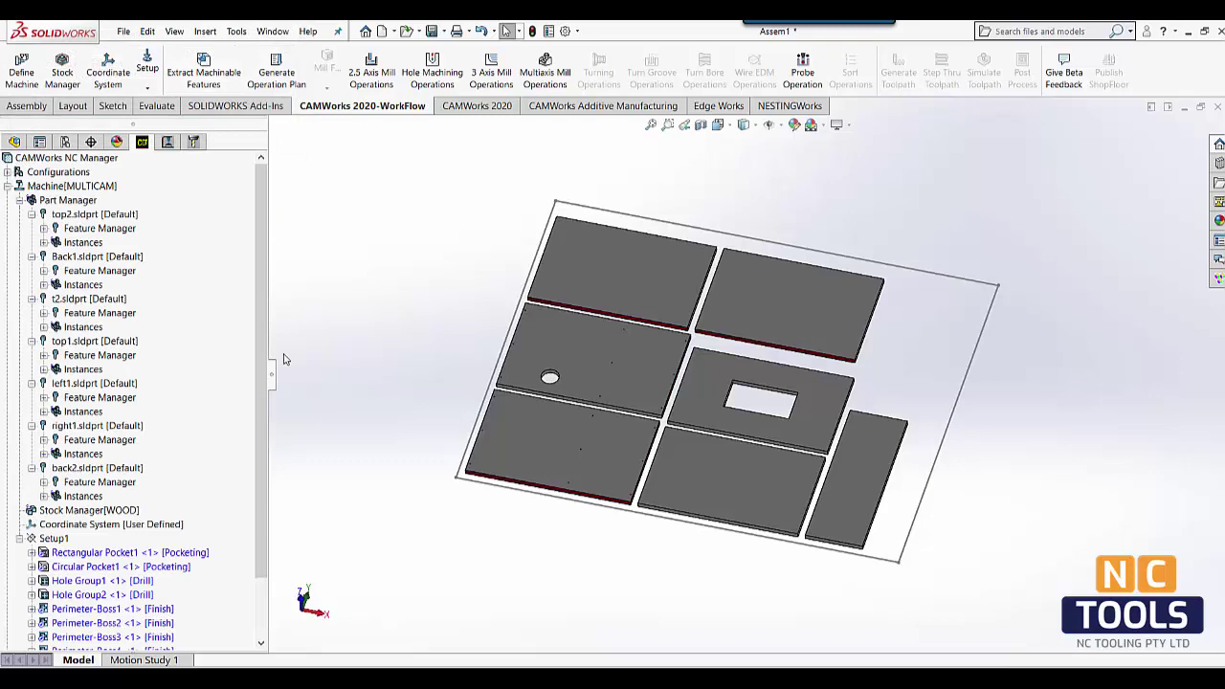
pyautogui.scroll(-3, 260, 363)
pyautogui.click(129, 482)
pyautogui.click(121, 496)
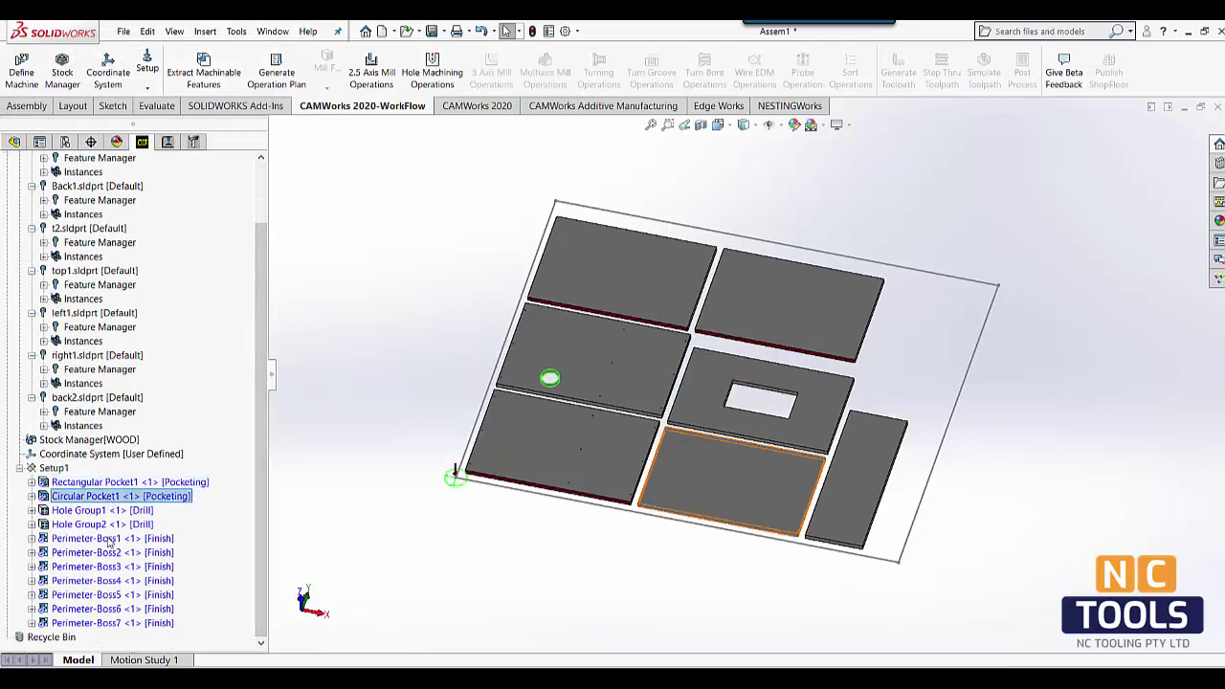
# Generate the operation plan for the extracted features and compute the toolpaths.
pyautogui.click(274, 77)
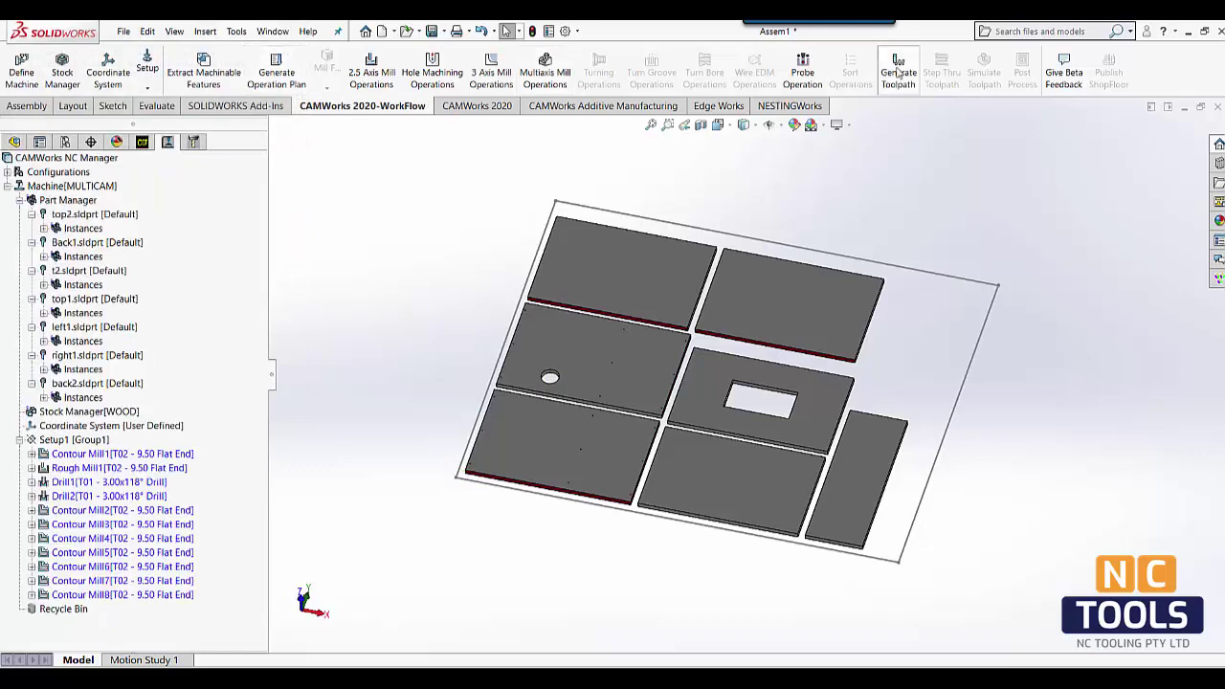
pyautogui.click(898, 72)
# Simulate the Setup1 toolpaths cutting the nested sheet, and close the simulation.
pyautogui.rightClick(64, 440)
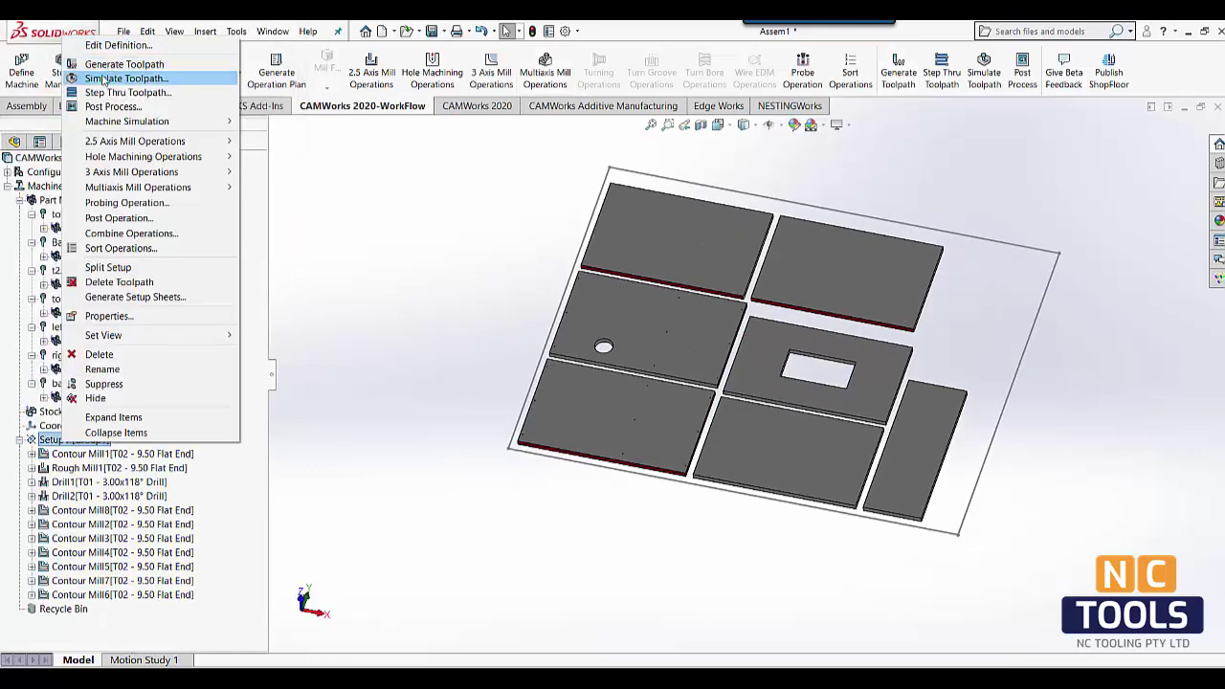
pyautogui.click(111, 78)
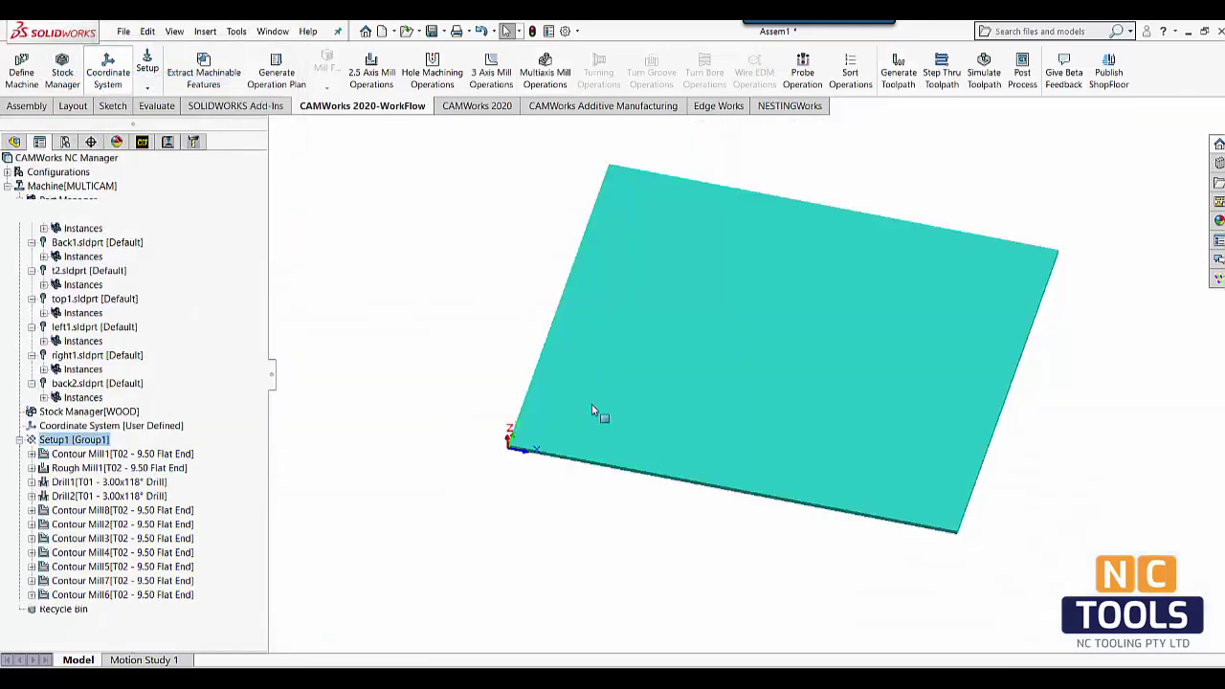
pyautogui.click(97, 277)
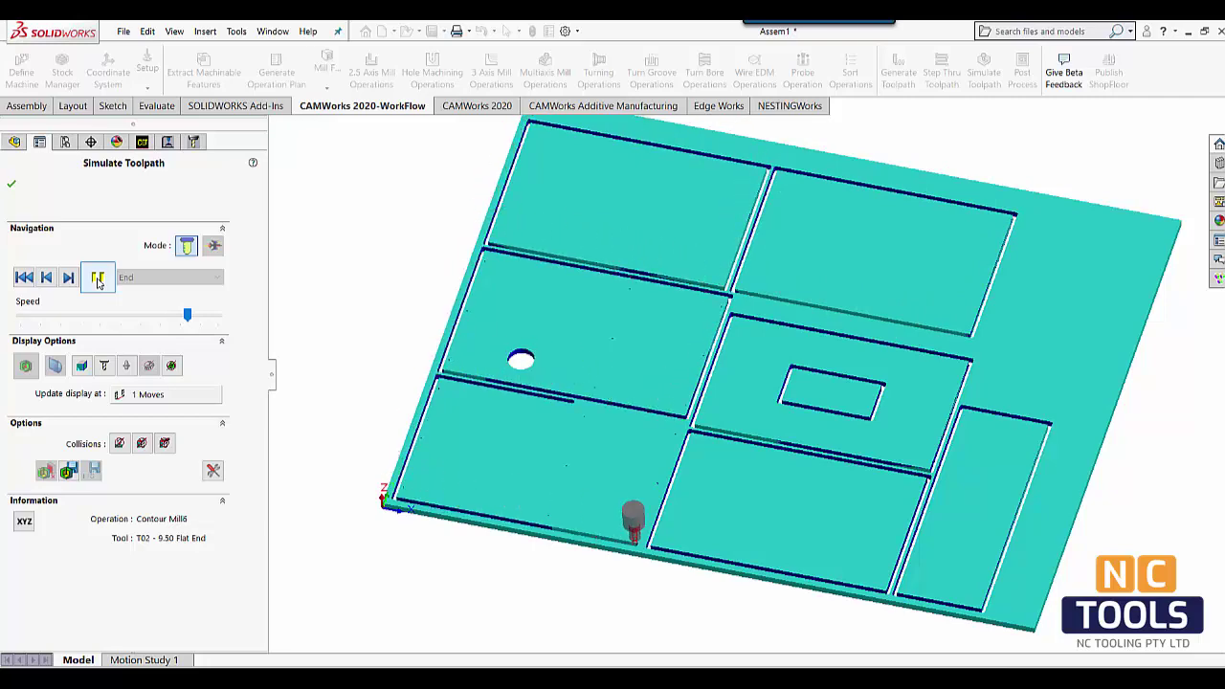
pyautogui.click(98, 279)
pyautogui.click(12, 185)
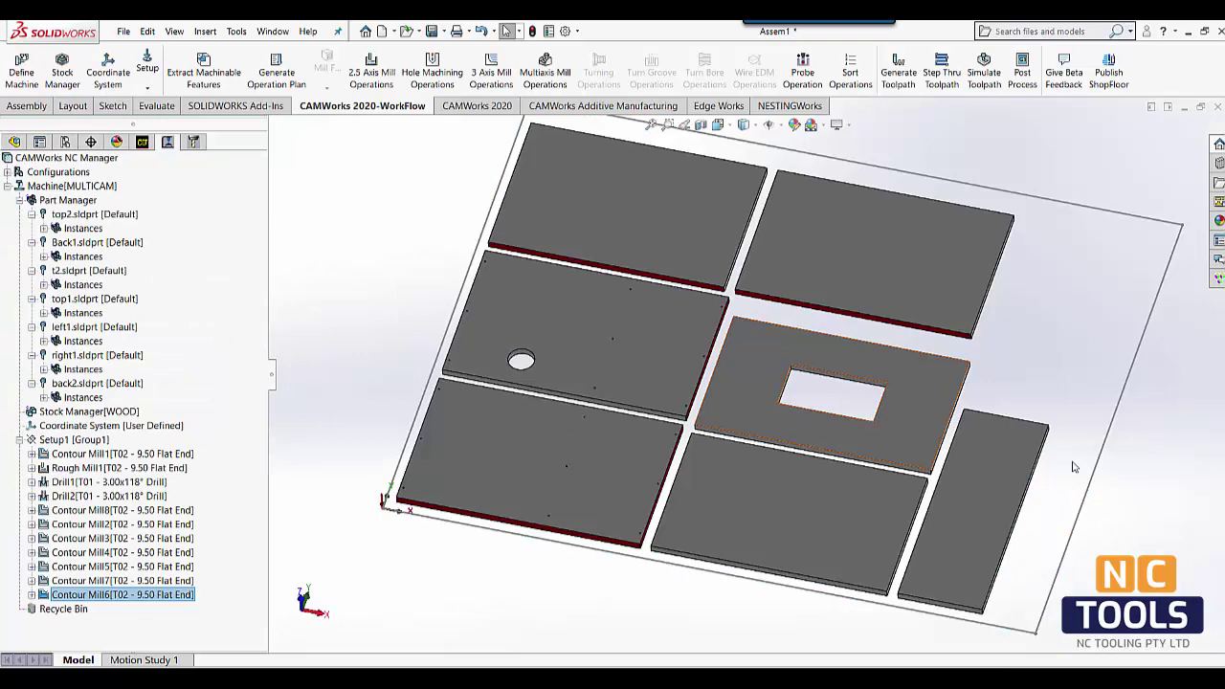
# Enable tab cutting for the Contour Mill8 operation around the narrow back panel and open its tab settings.
pyautogui.scroll(-3, 918, 206)
pyautogui.click(132, 510)
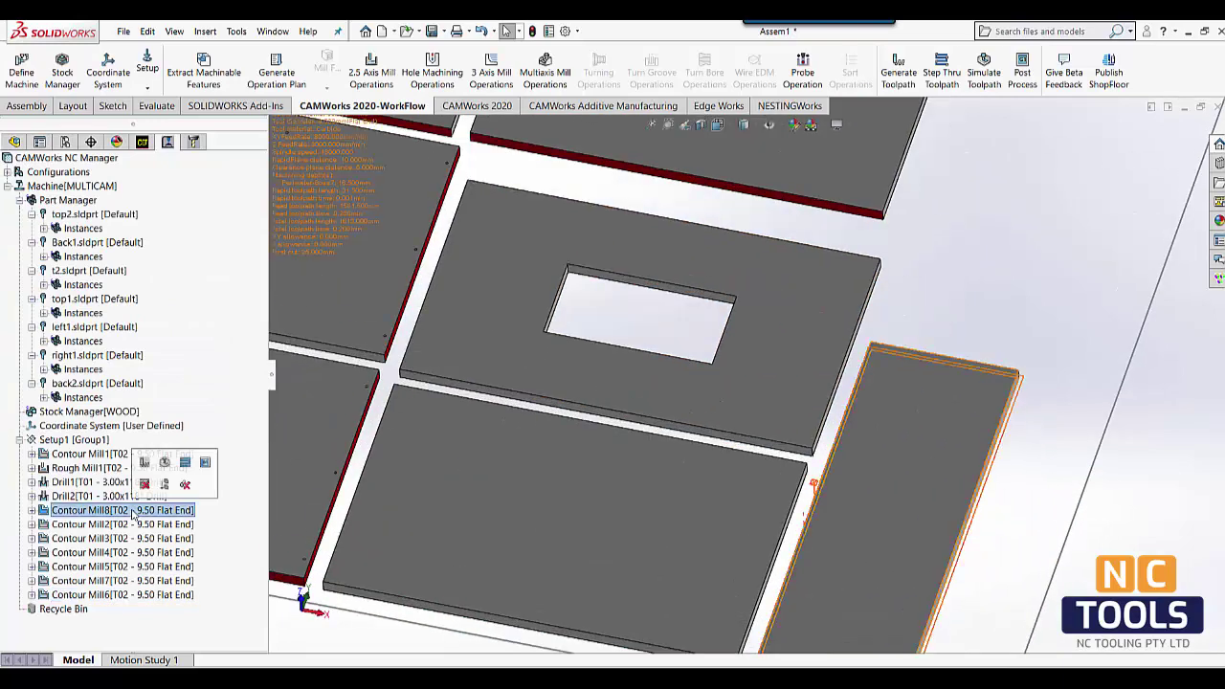
pyautogui.doubleClick(132, 511)
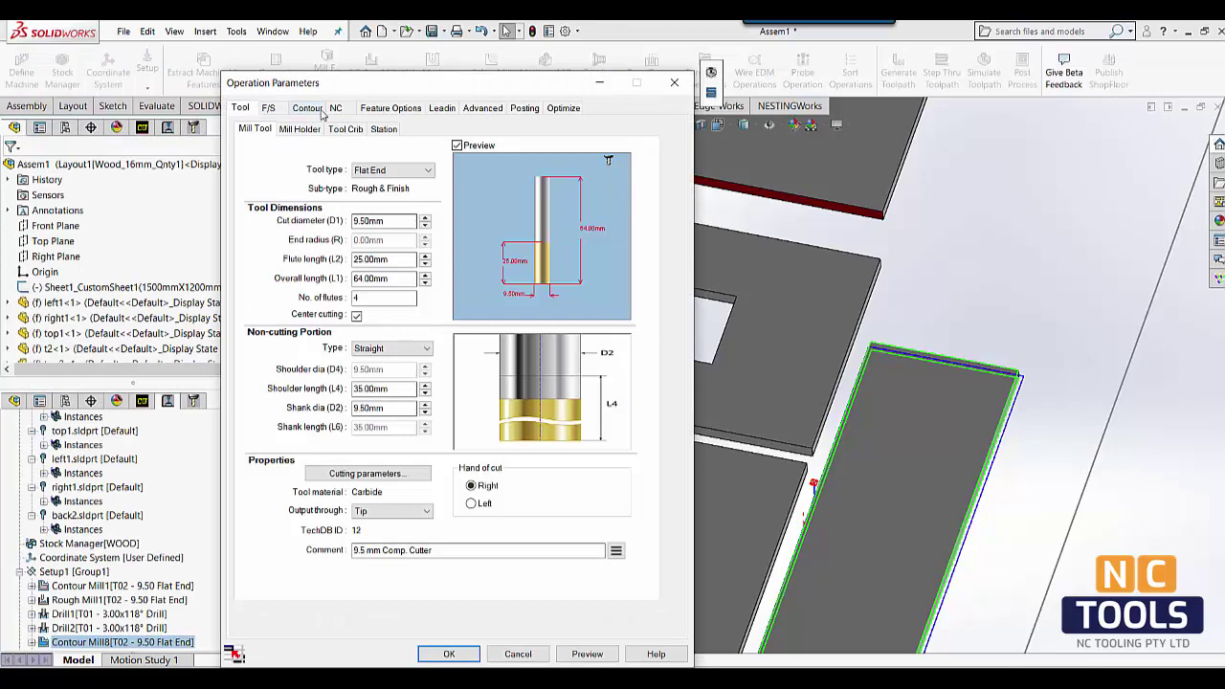
pyautogui.click(308, 107)
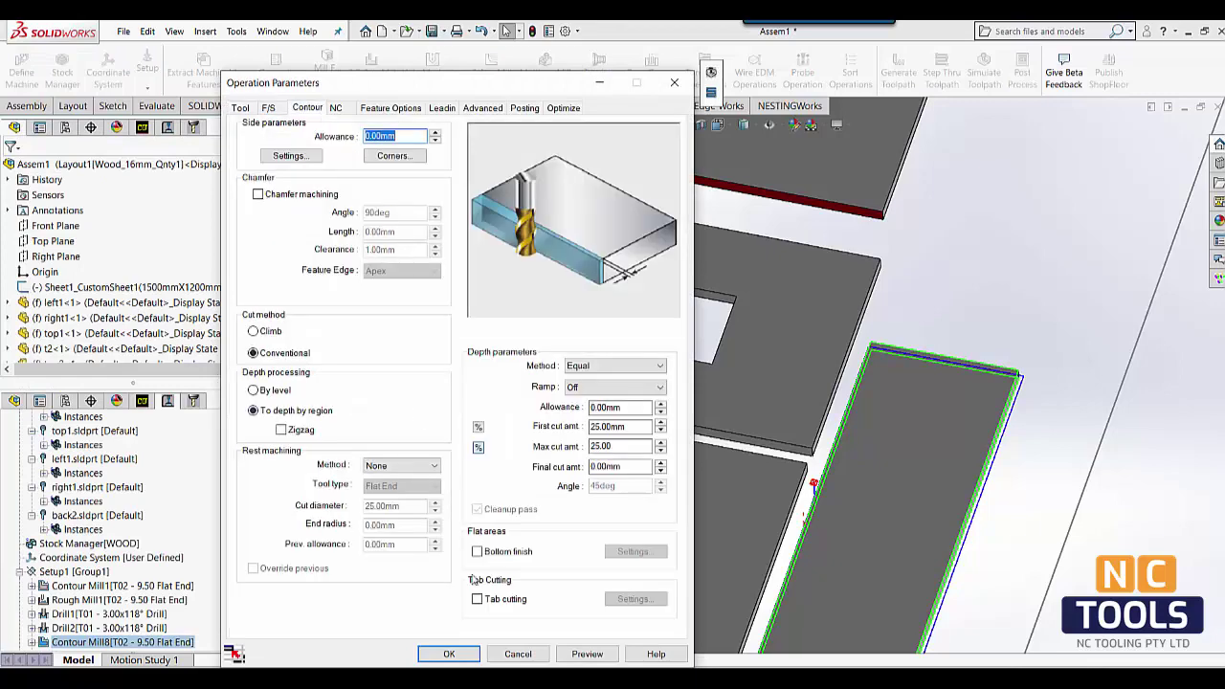
pyautogui.click(476, 599)
pyautogui.click(636, 599)
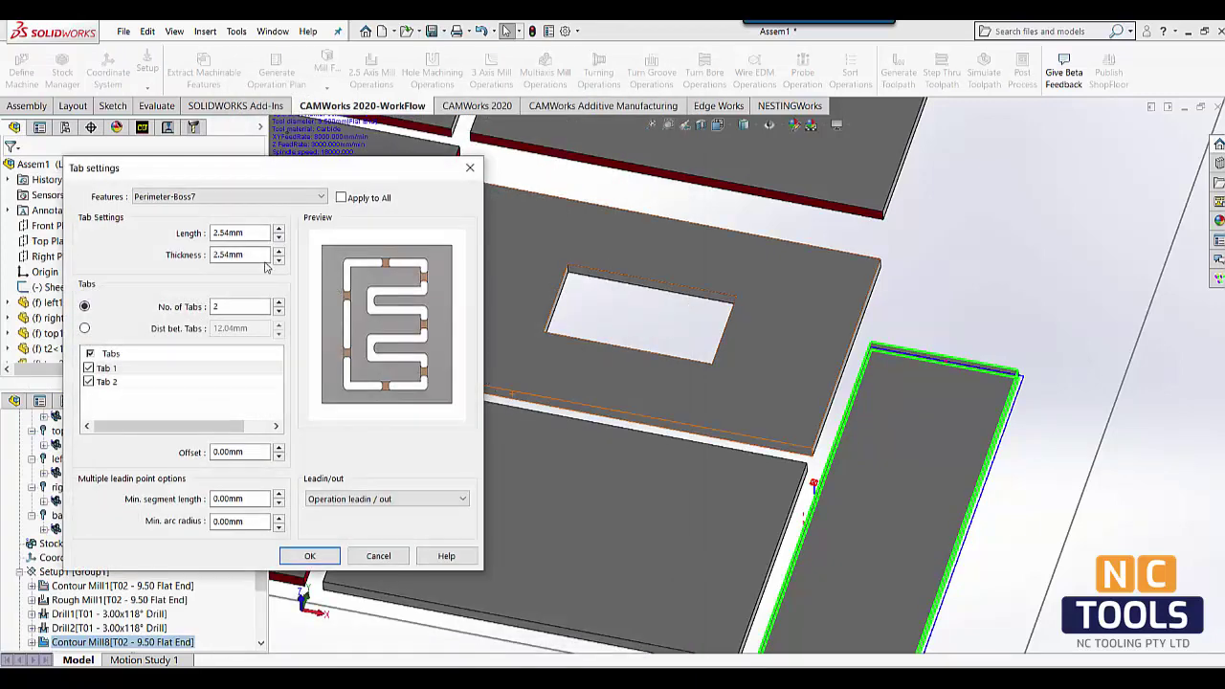
# Set the tabs to 10 mm length and 2 mm thickness, with Feed over as the lead-in/out option.
pyautogui.click(207, 229)
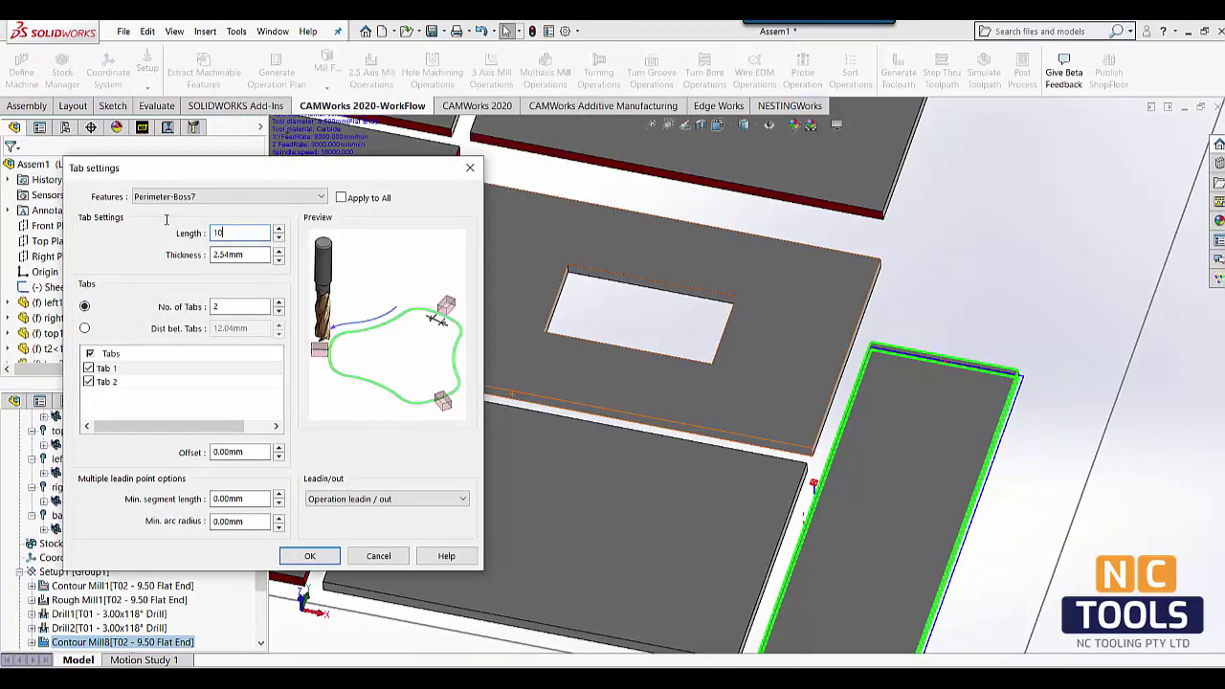
pyautogui.press('Tab')
pyautogui.write('2')
pyautogui.press('Tab')
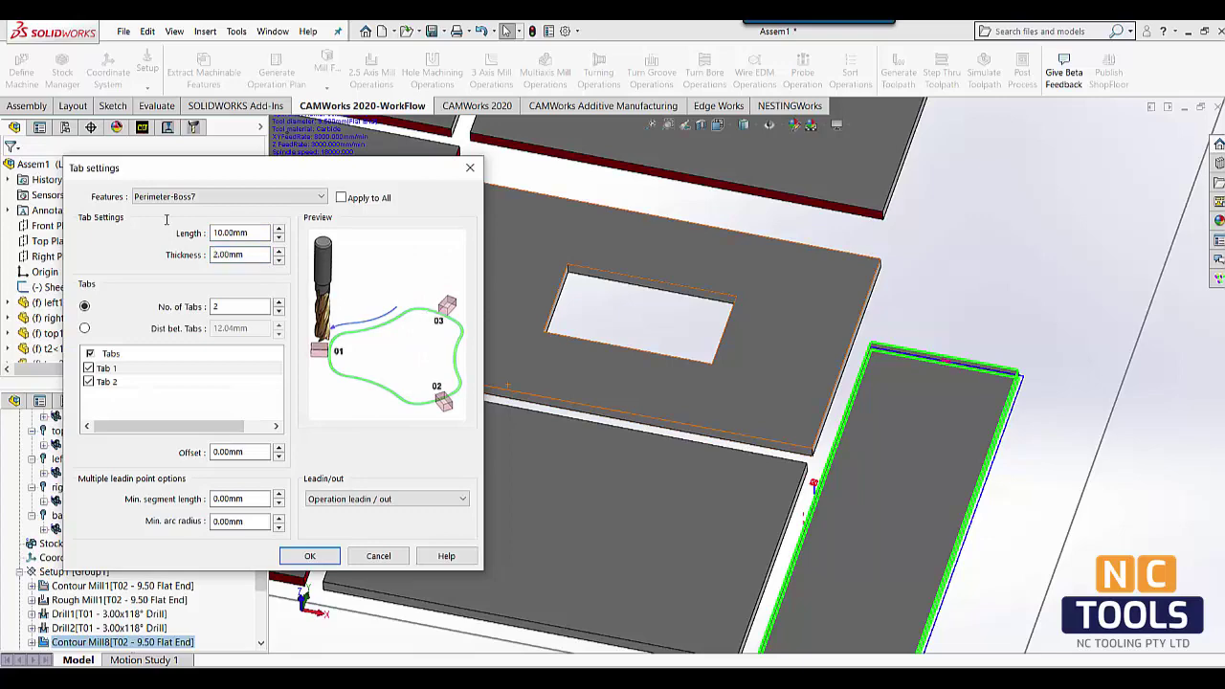
pyautogui.click(411, 499)
pyautogui.click(383, 515)
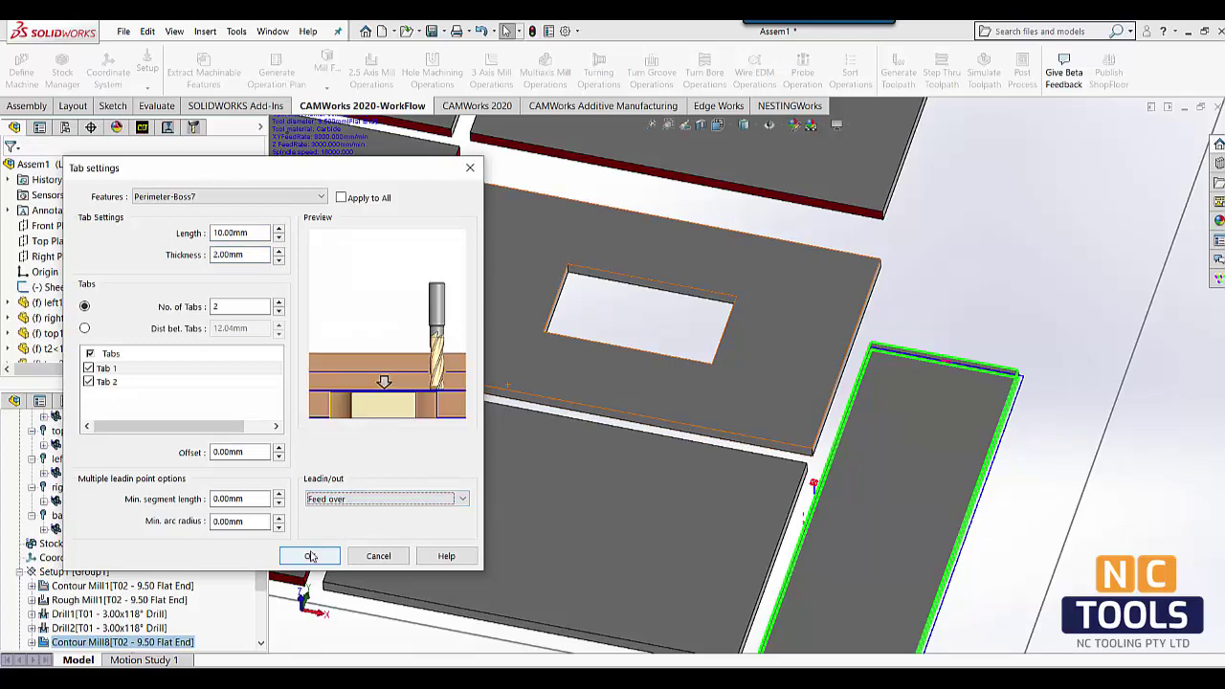
pyautogui.click(310, 556)
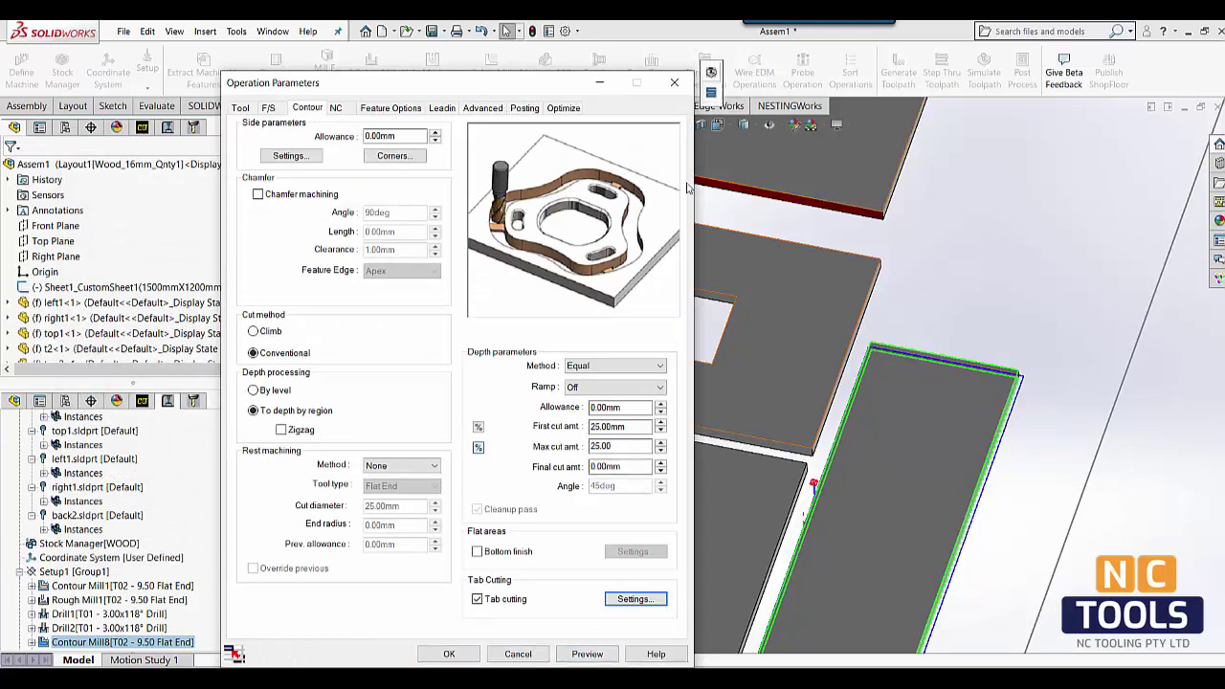
# Preview the Contour Mill8 toolpath and inspect the tabs along the narrow panel's perimeter.
pyautogui.click(587, 654)
pyautogui.scroll(-5, 683, 500)
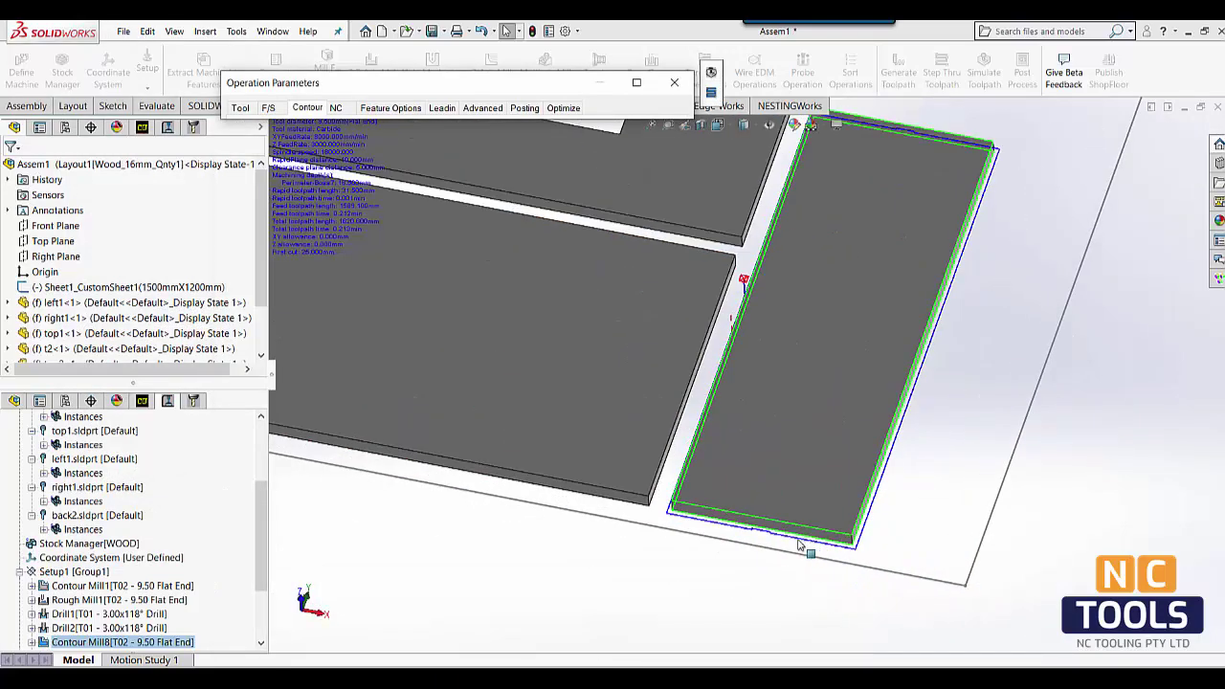
pyautogui.scroll(3, 733, 525)
pyautogui.scroll(-5, 826, 226)
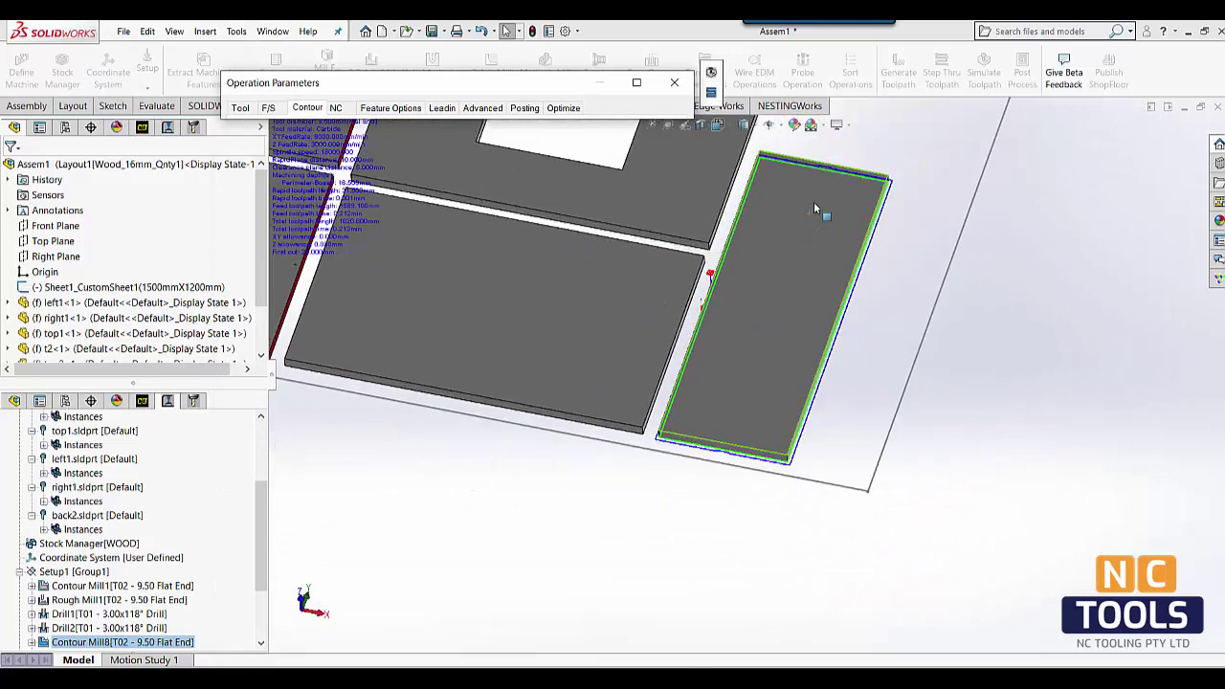
pyautogui.scroll(3, 826, 227)
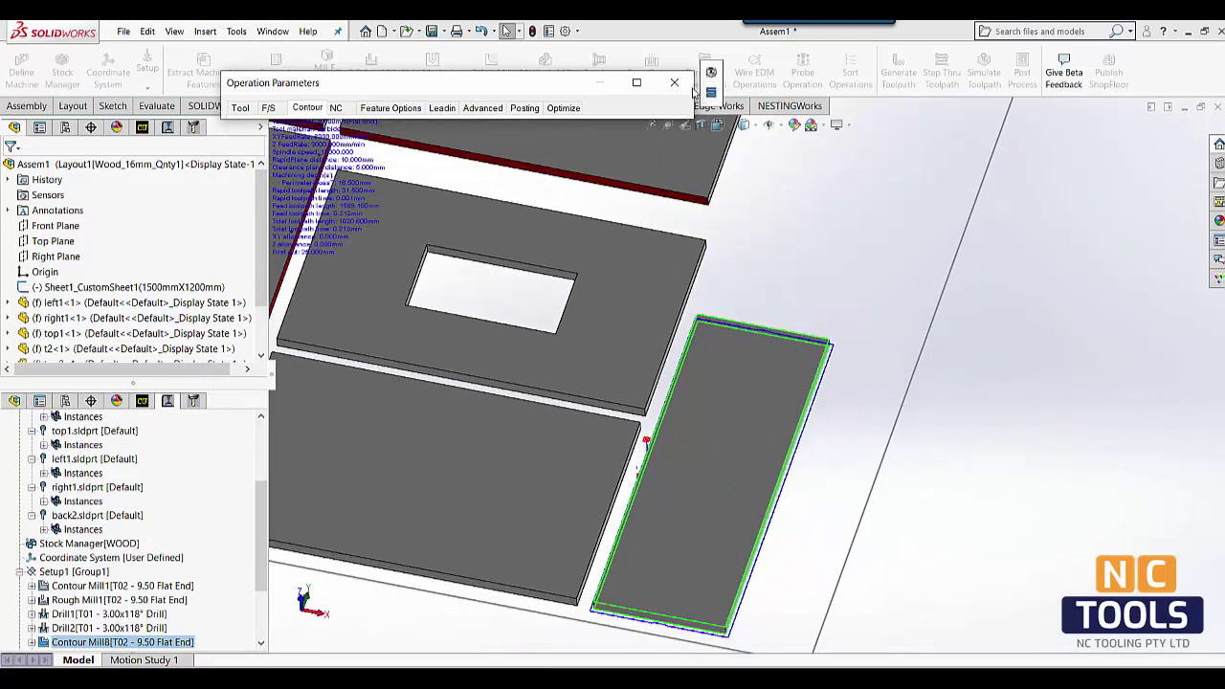
# Simulate the Contour Mill8 toolpath and examine a holding tab left in the cut around the narrow panel.
pyautogui.click(709, 75)
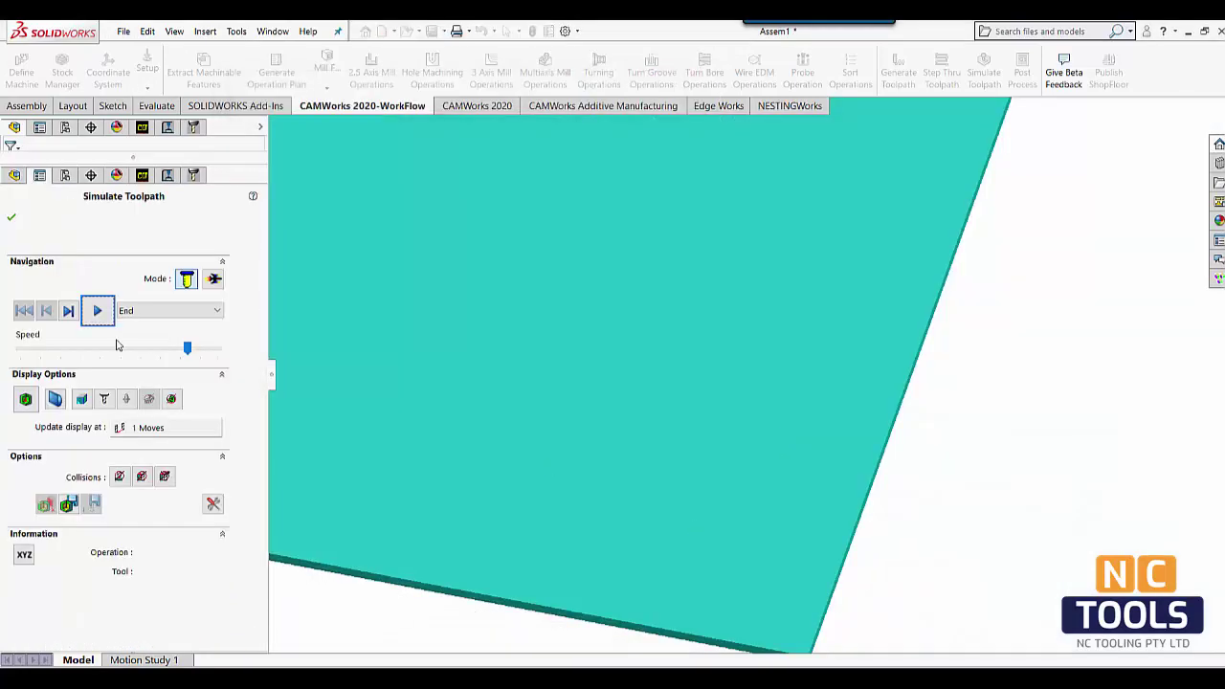
pyautogui.click(97, 311)
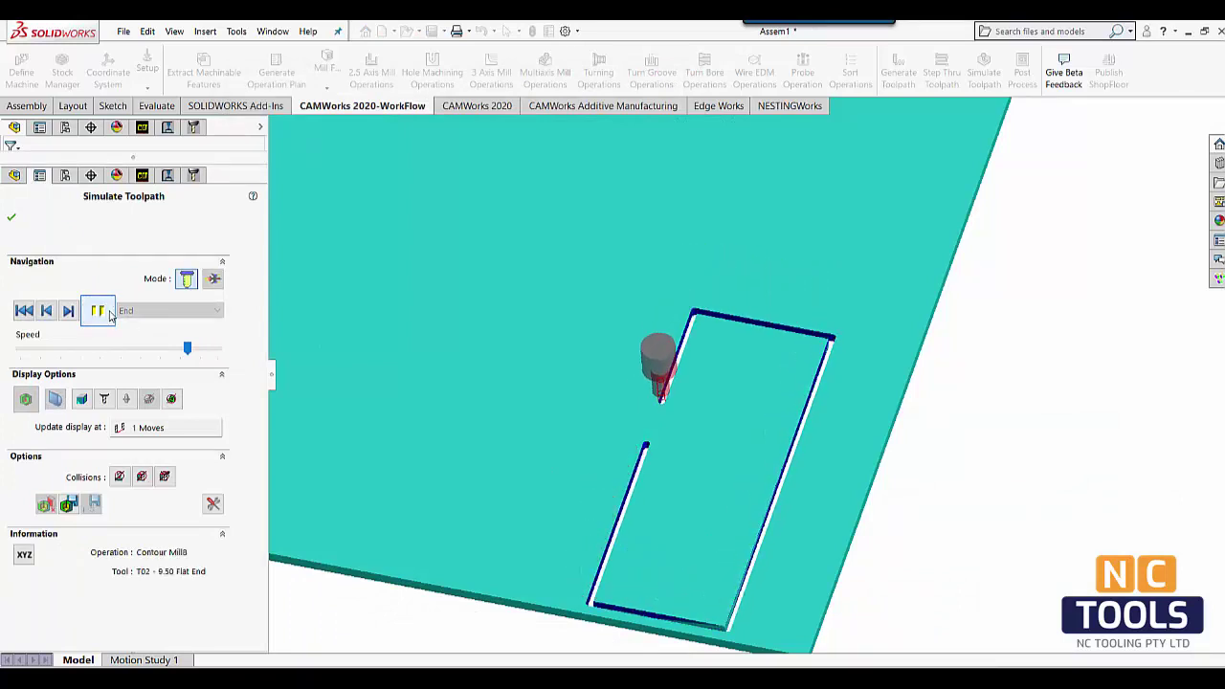
pyautogui.scroll(-6, 765, 316)
pyautogui.moveTo(766, 317); pyautogui.dragTo(793, 439, button='middle')
pyautogui.scroll(-4, 793, 440)
pyautogui.scroll(-1, 793, 439)
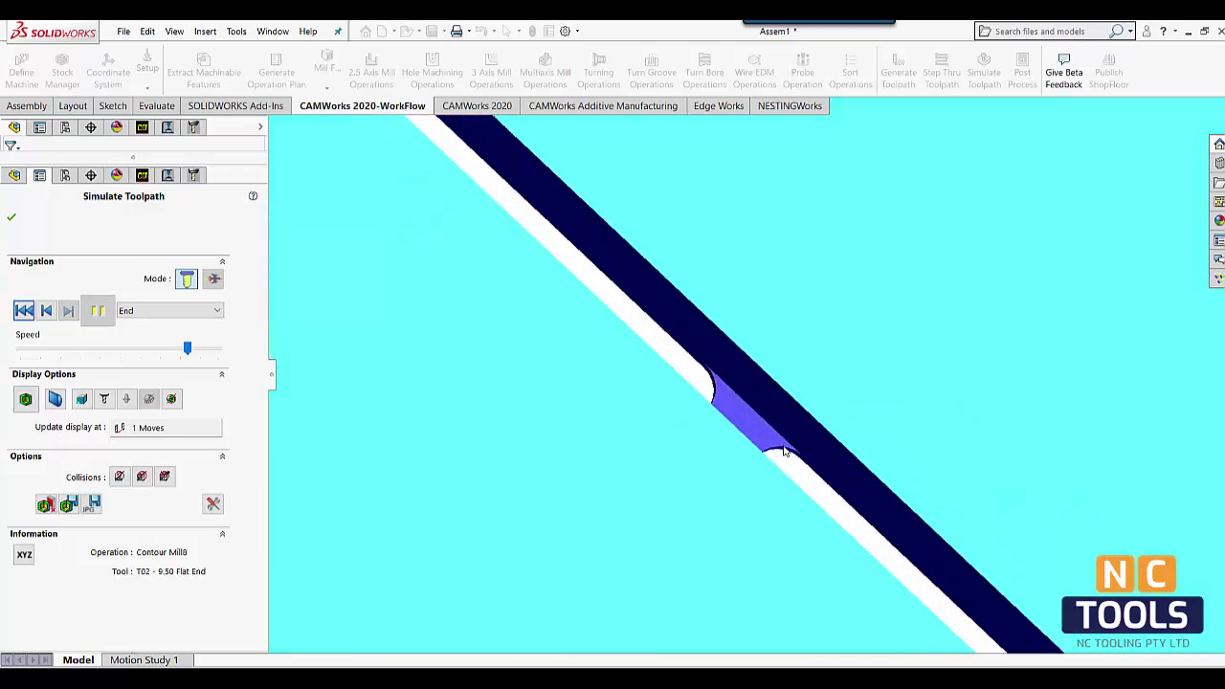
pyautogui.scroll(10, 800, 426)
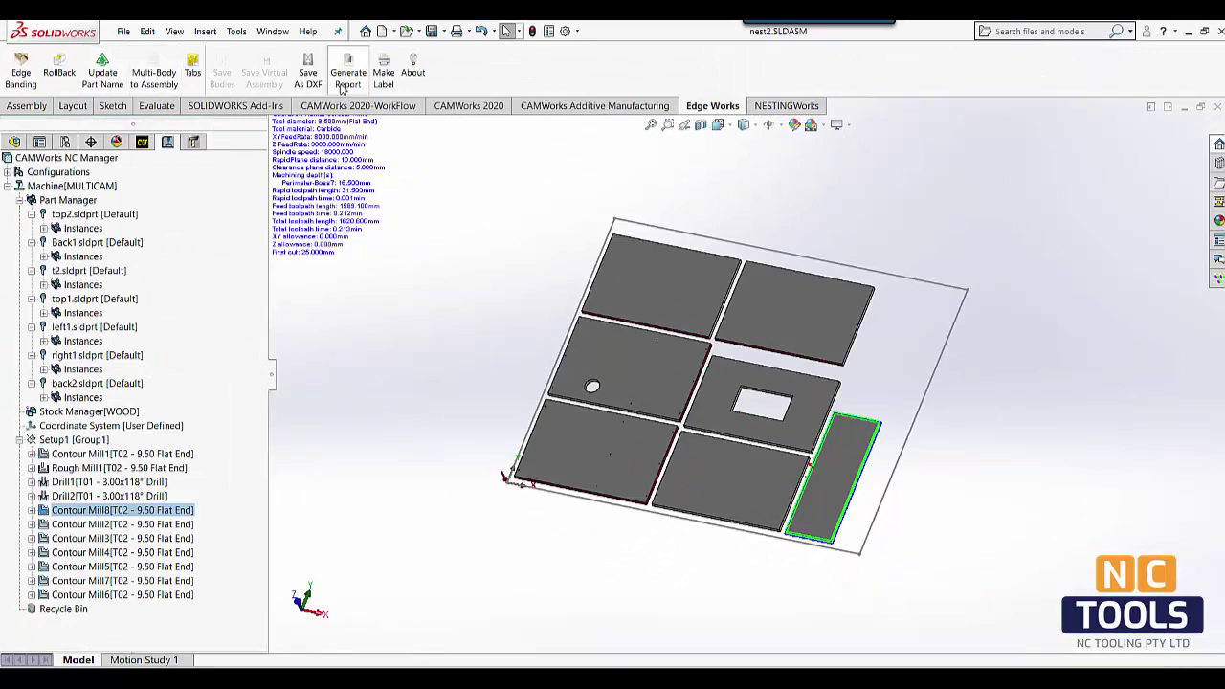
# Generate the Edge Works report for the nested sheet, and create and review the part labels for the active configuration.
pyautogui.click(347, 79)
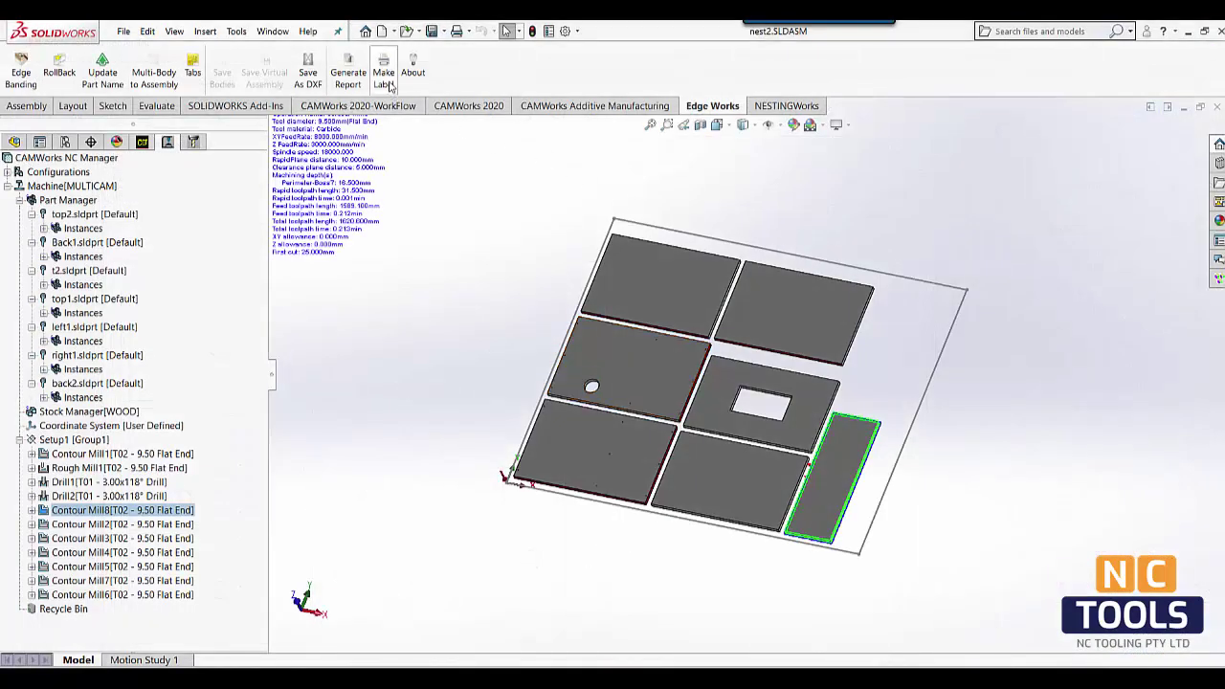
pyautogui.click(385, 78)
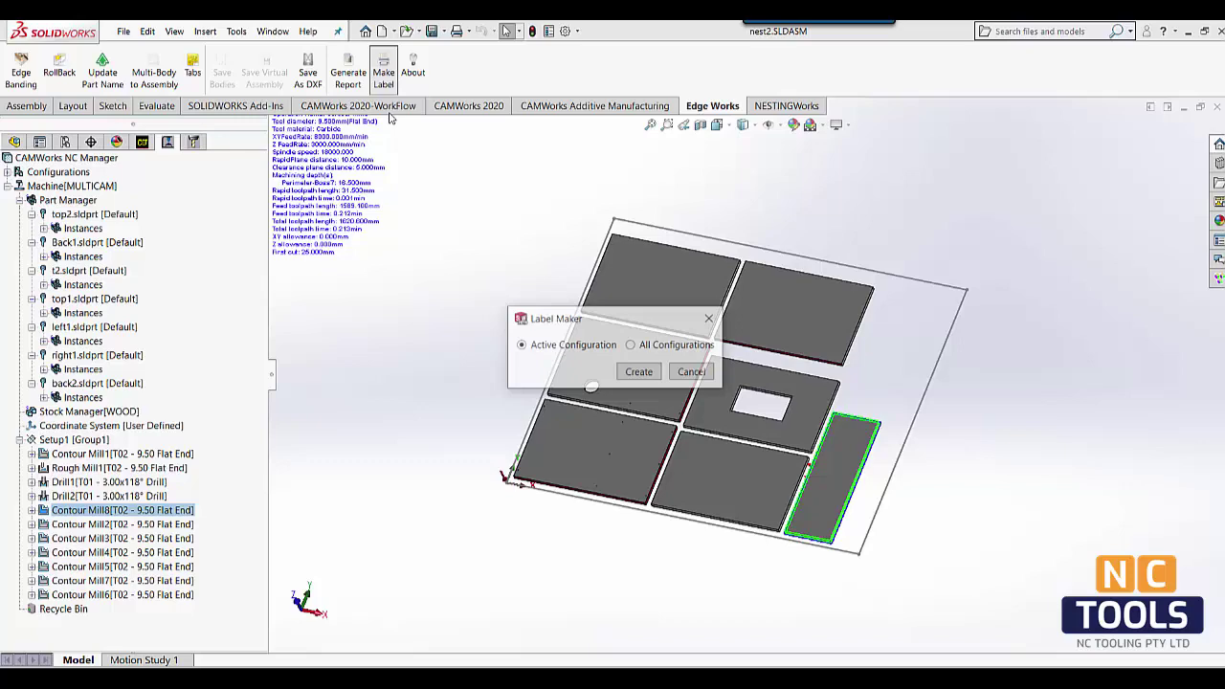
pyautogui.click(639, 372)
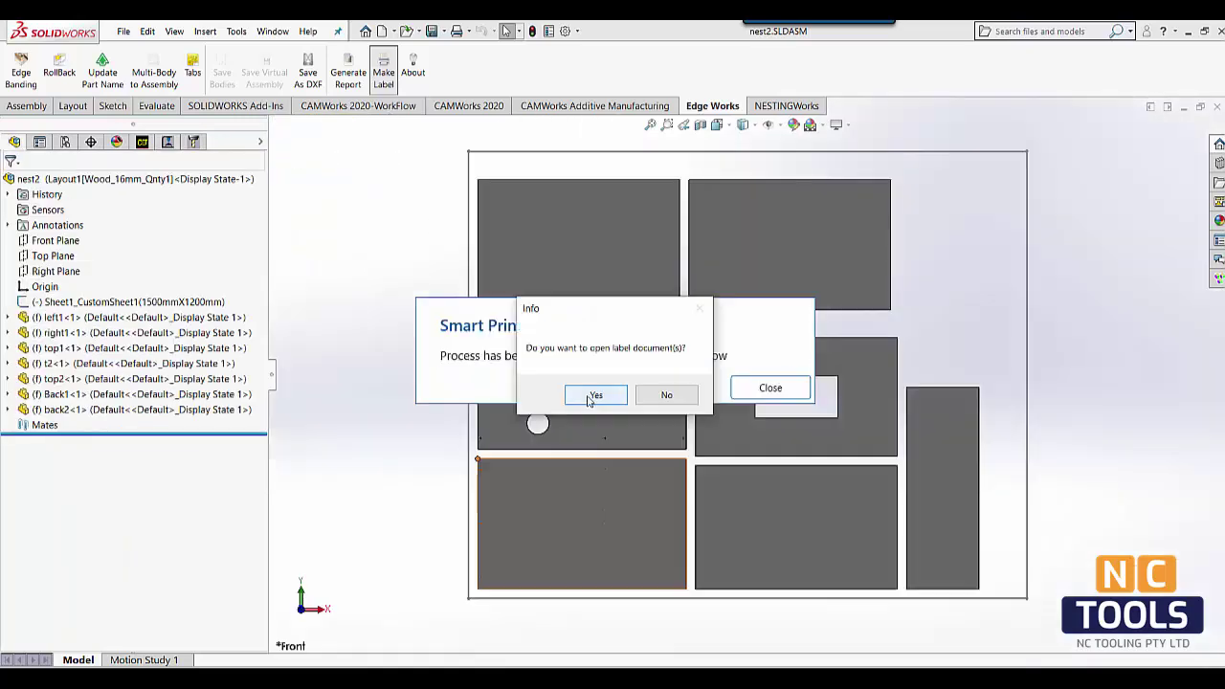
pyautogui.click(594, 394)
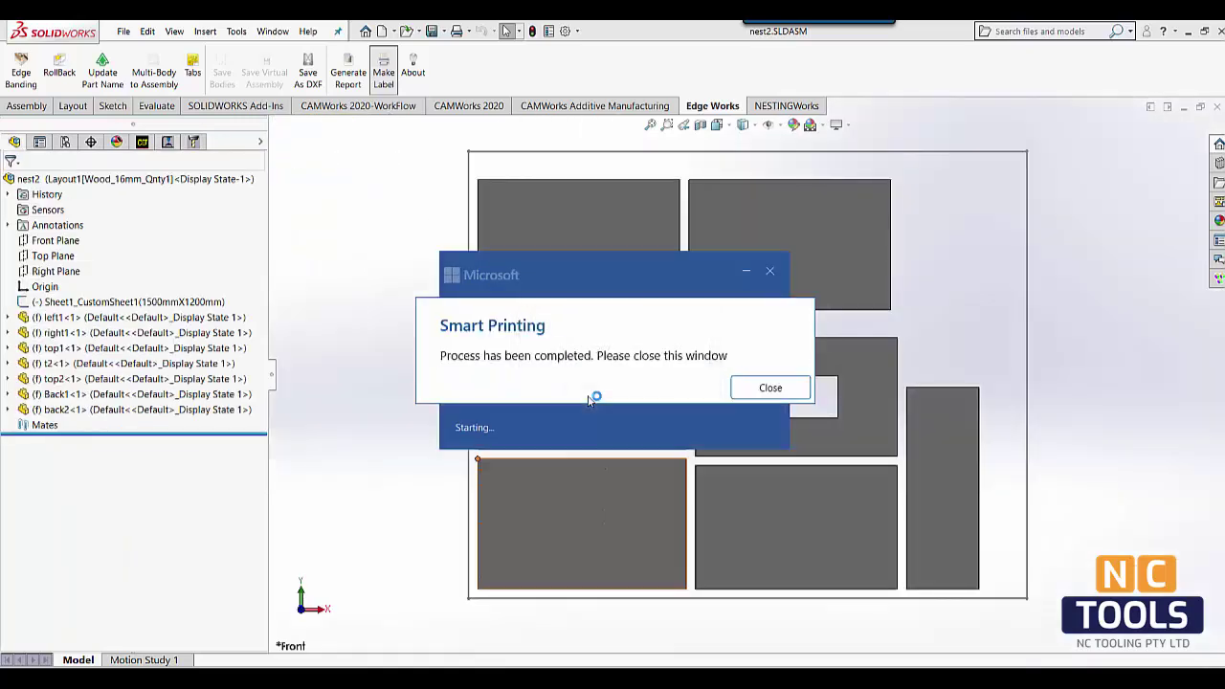
pyautogui.click(770, 388)
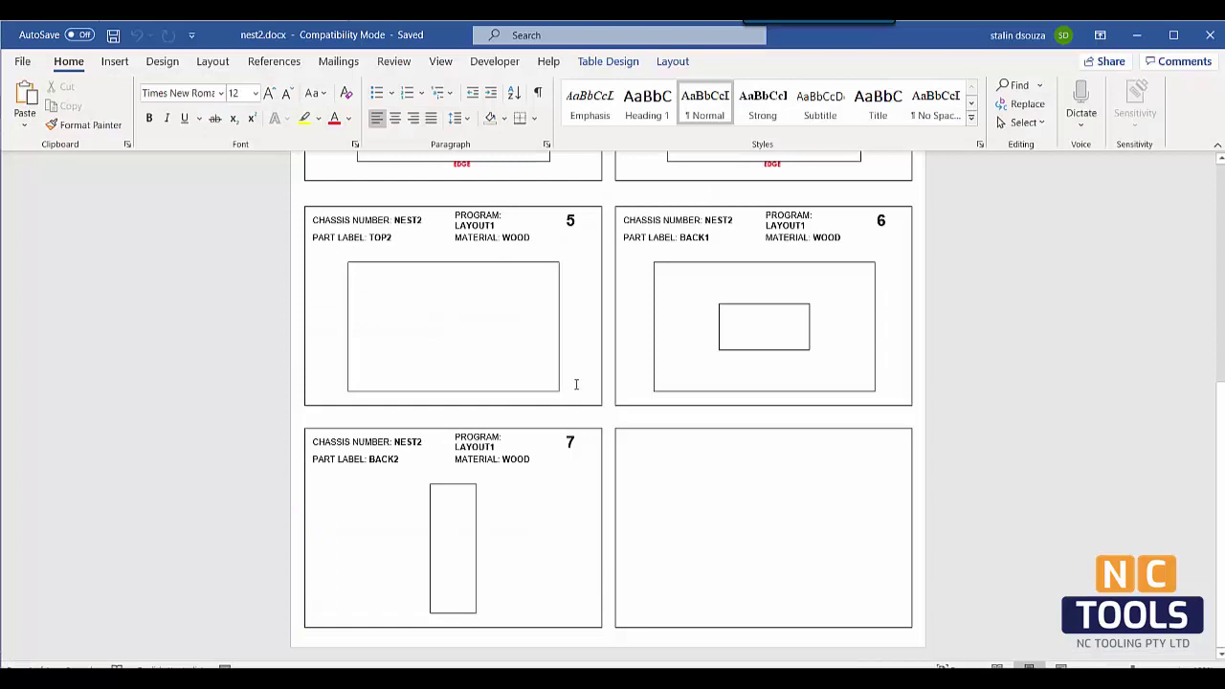
pyautogui.scroll(5, 592, 358)
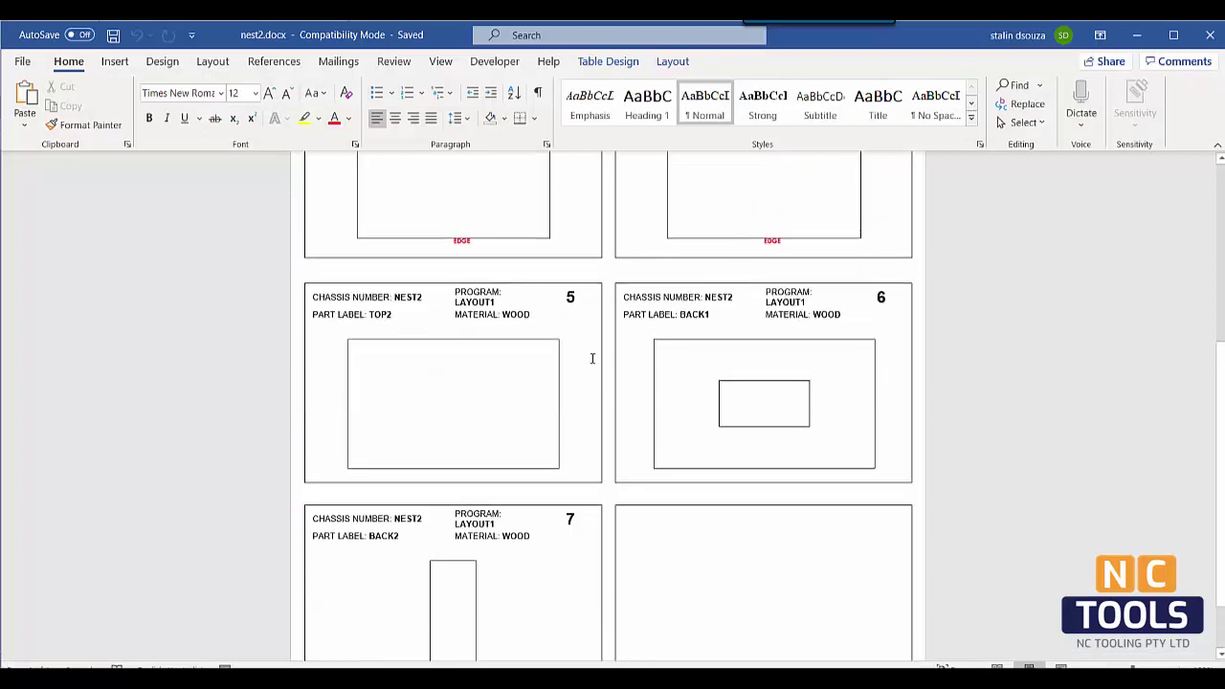
pyautogui.scroll(1, 592, 358)
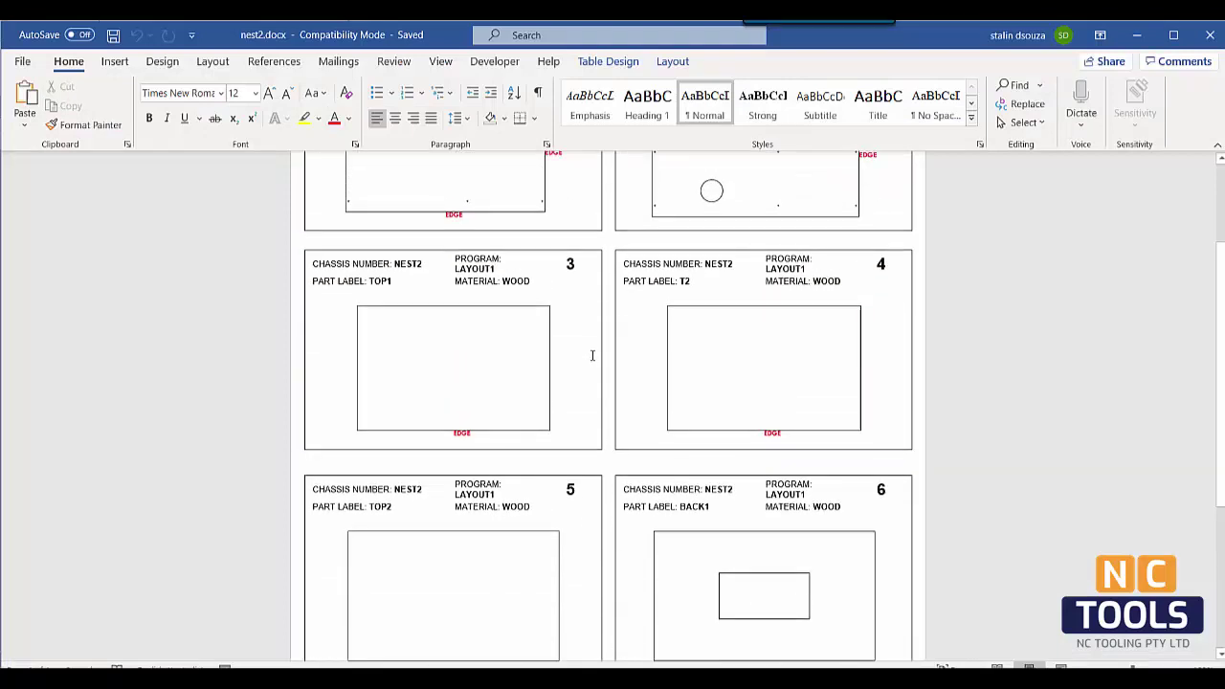
pyautogui.scroll(3, 593, 355)
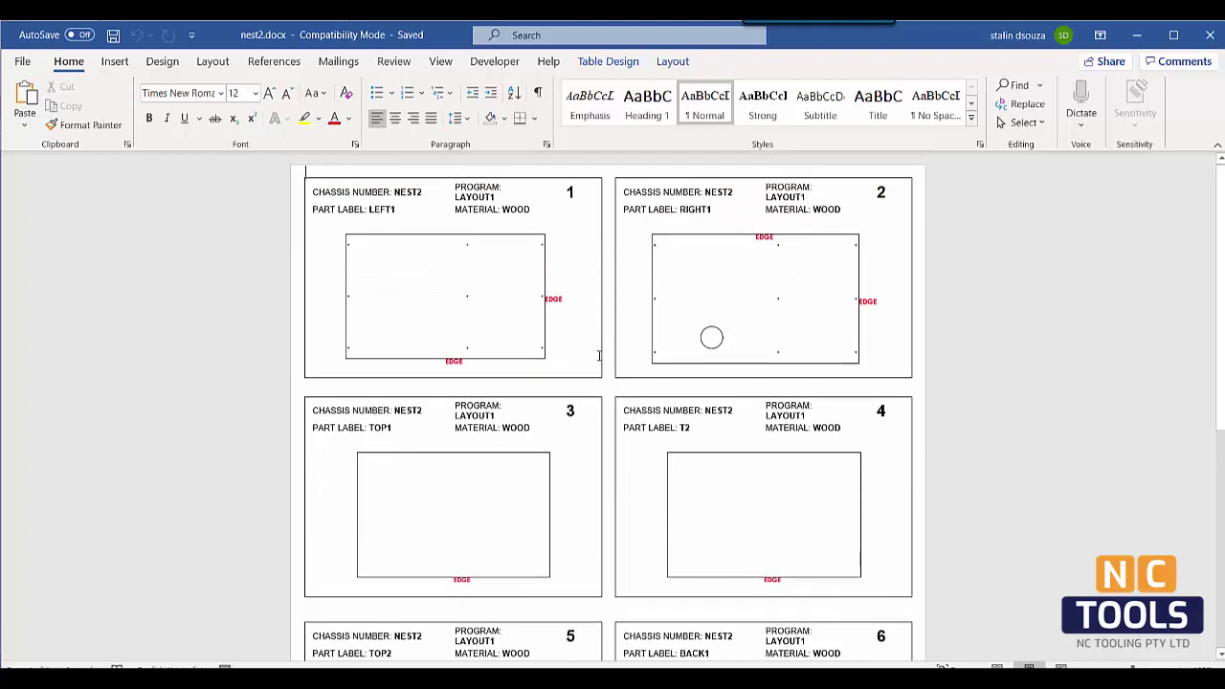